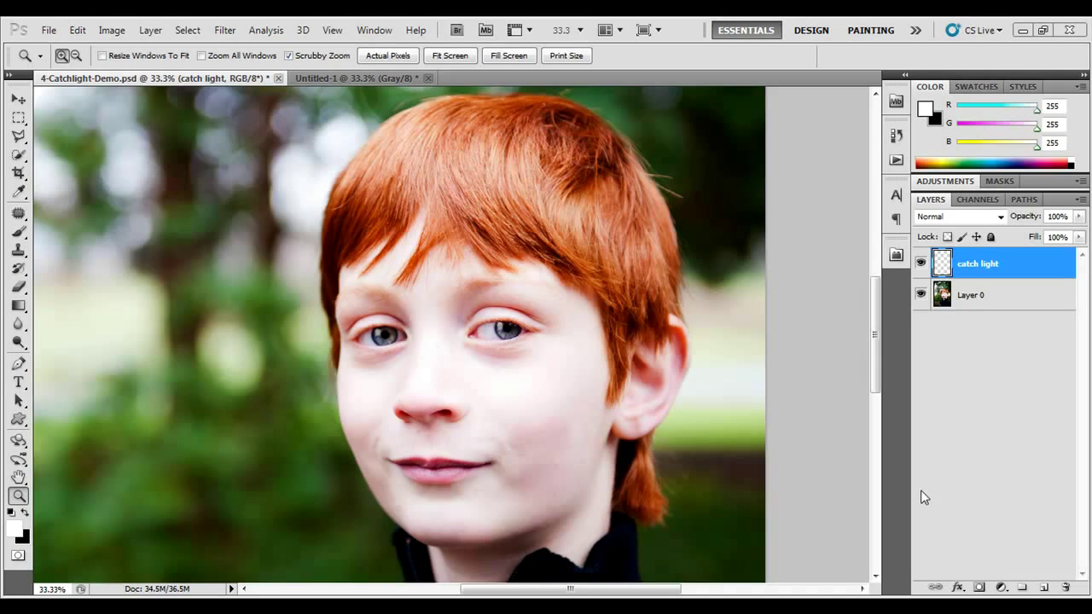
Step: Switch to the grayscale Untitled-1 eyes image and zoom to 200% on the right eye's catchlight
click(298, 78)
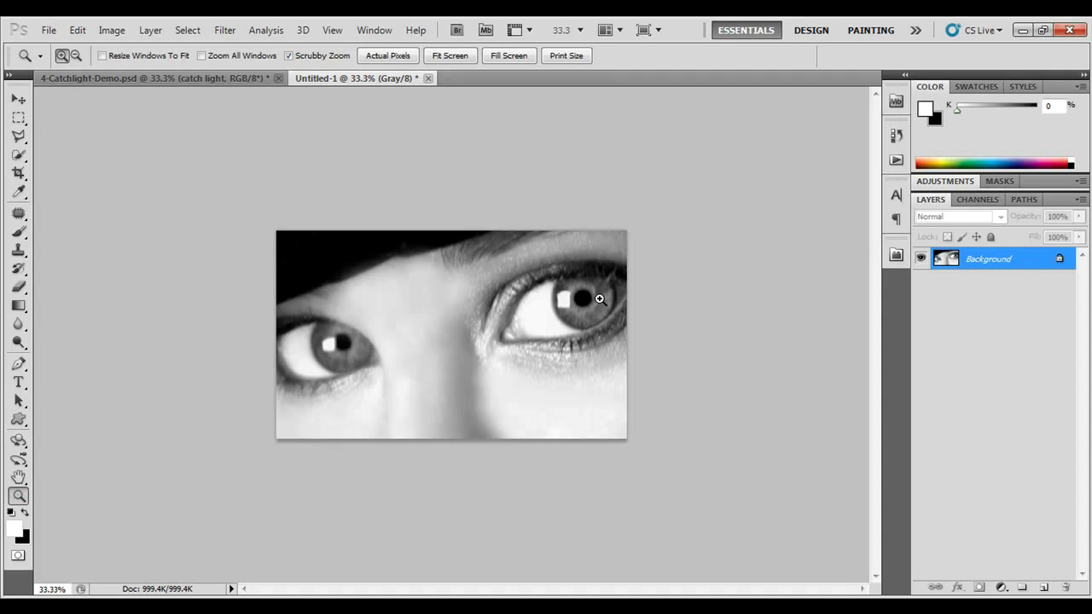
click(599, 298)
click(678, 284)
click(763, 251)
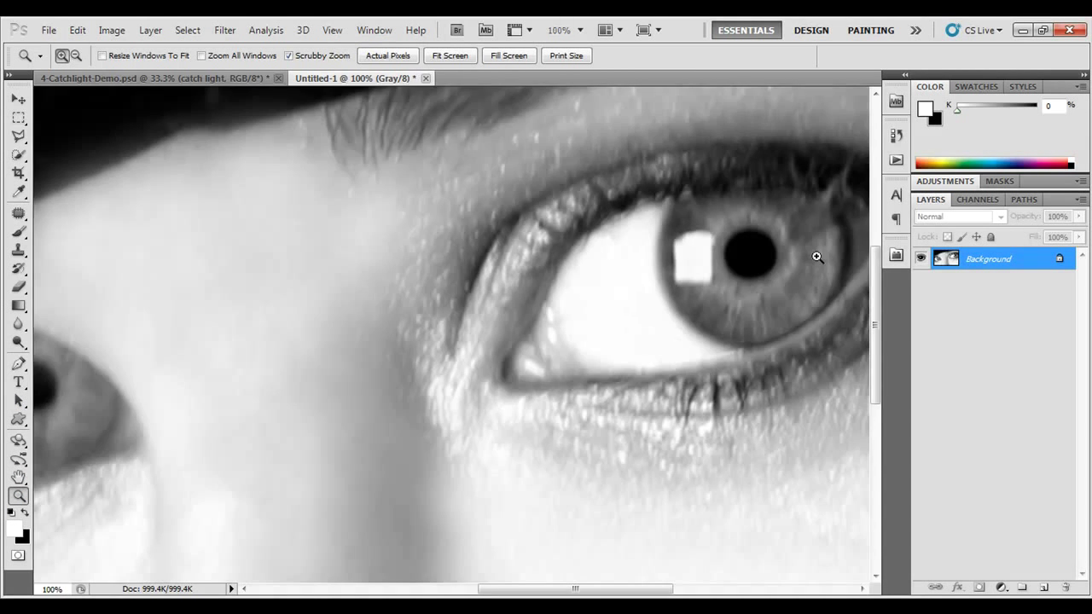
click(817, 256)
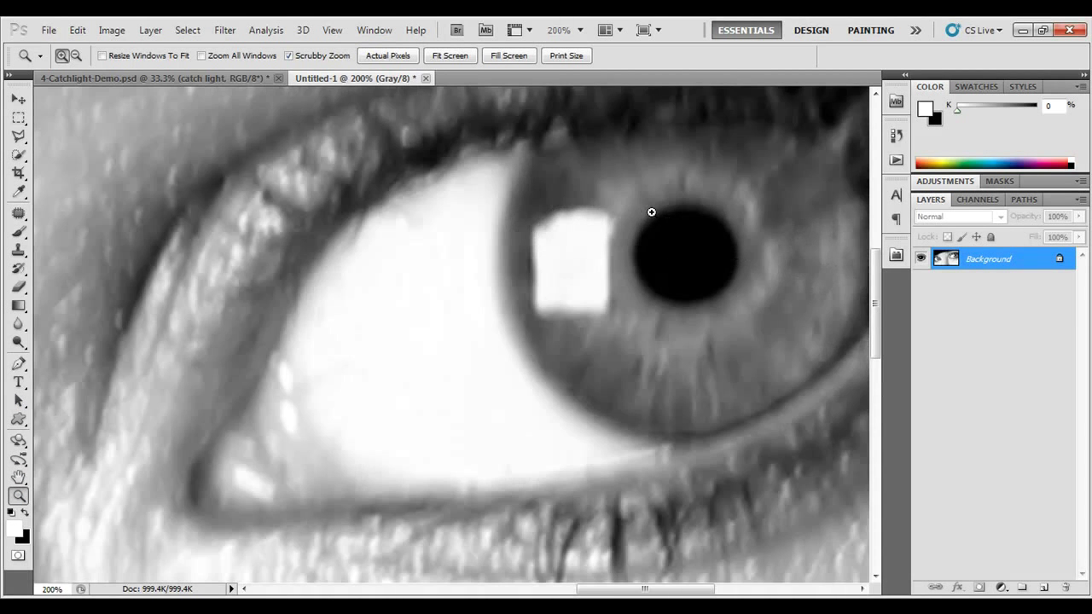
scroll(651, 214, up, 2)
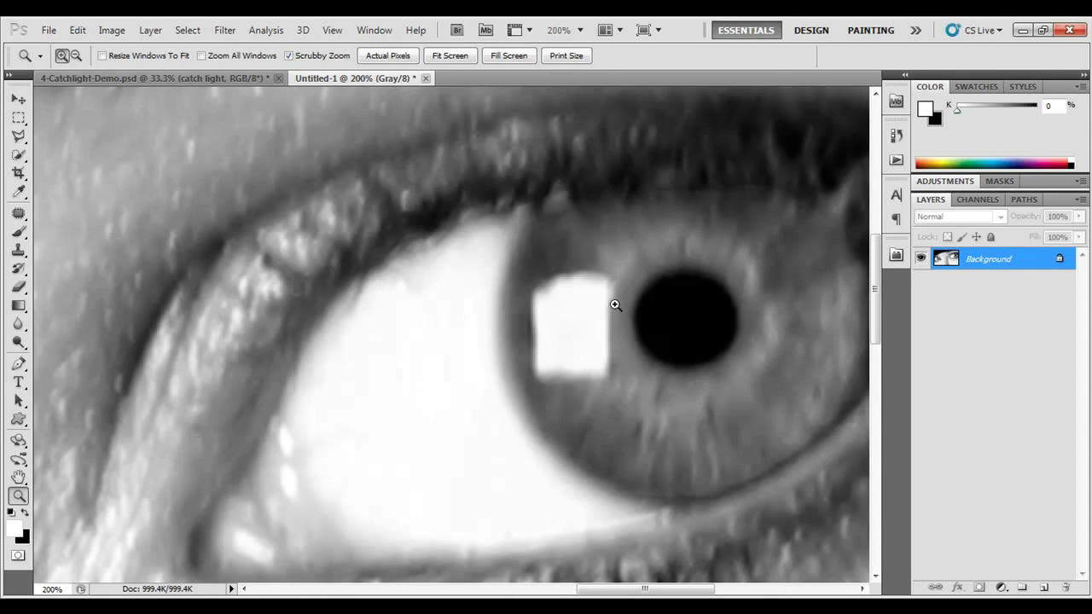
Step: Take the Pen tool and set it to Paths mode instead of shape layers
click(26, 366)
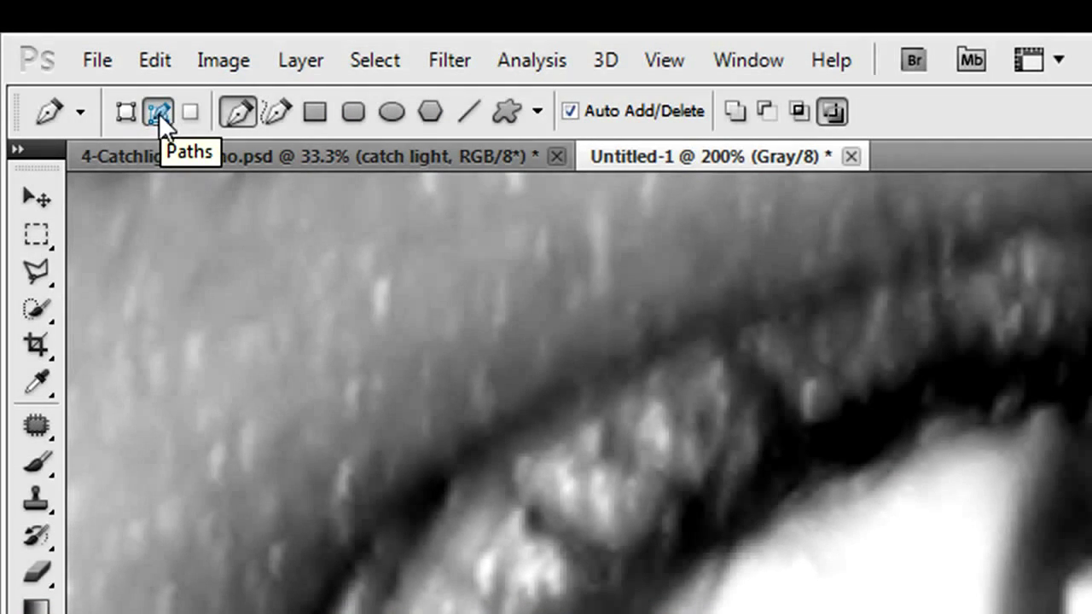
click(158, 112)
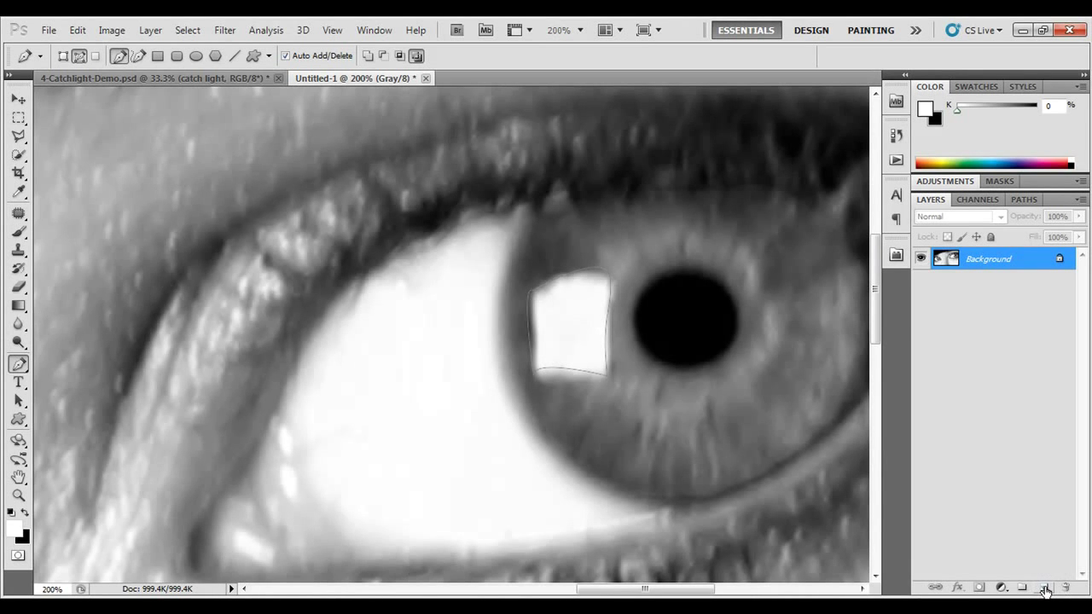
Step: Add empty Layer 1, then bring up Fill Path for the catchlight path with Use set to Foreground Color
click(1046, 589)
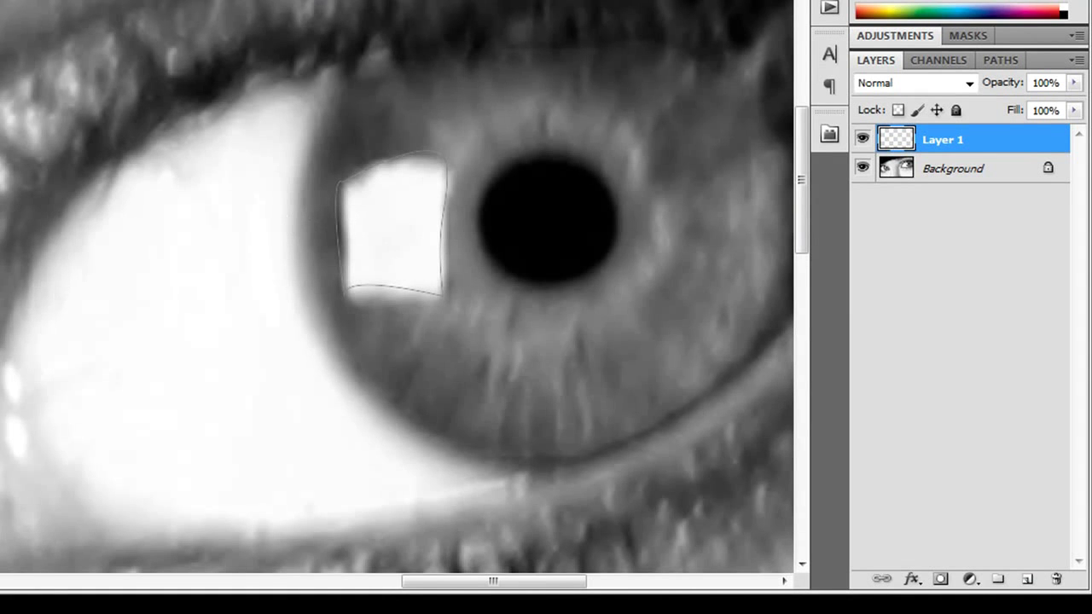
right_click(402, 229)
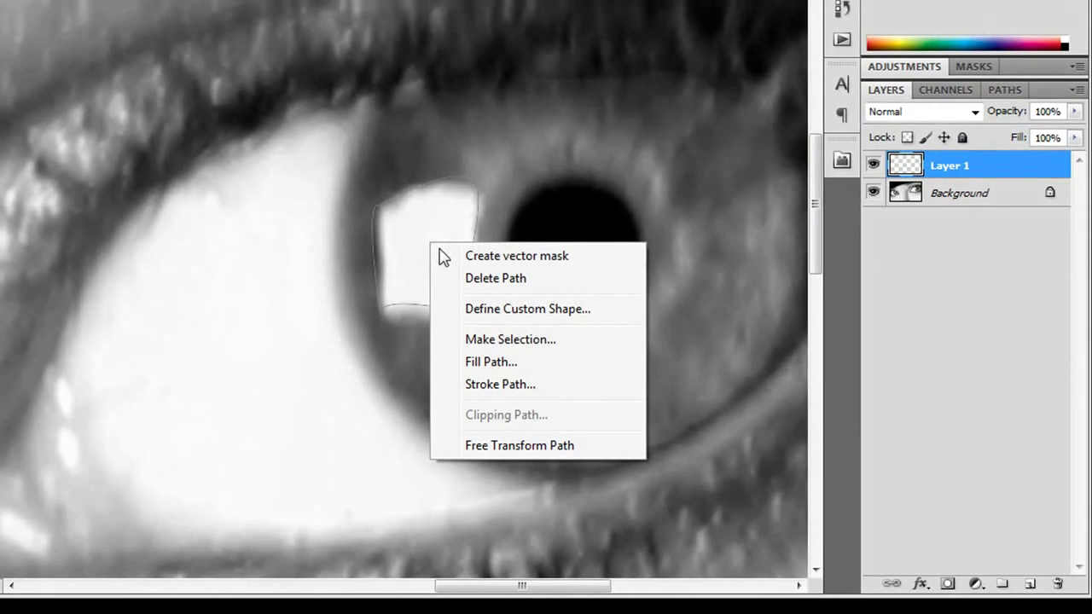
click(485, 361)
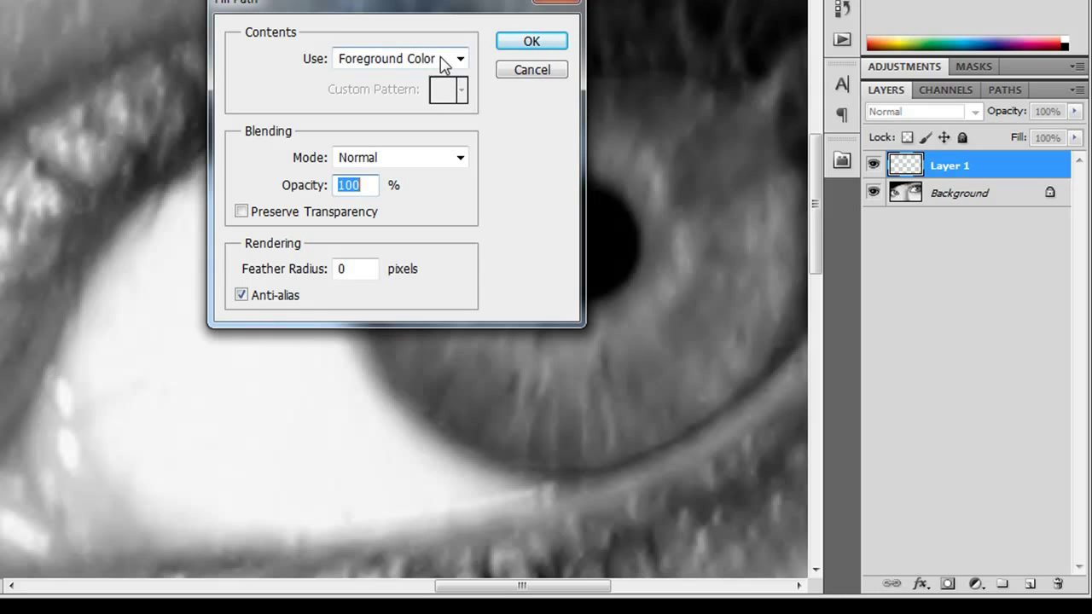
click(445, 61)
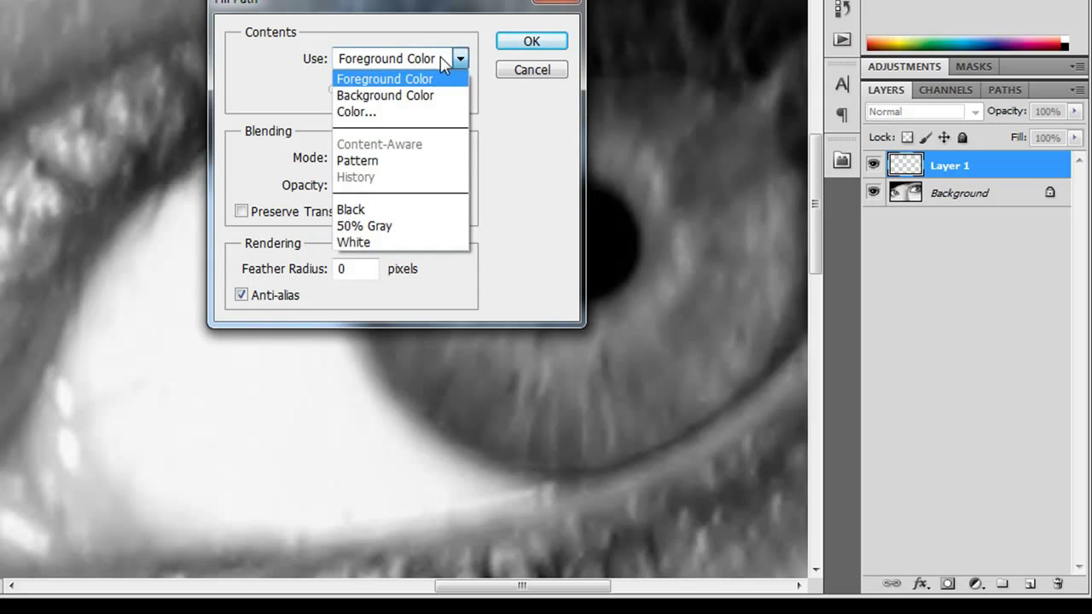
click(540, 45)
Step: Fill the path white on Layer 1 and define it as custom shape 'Catch Light Demo'
click(539, 41)
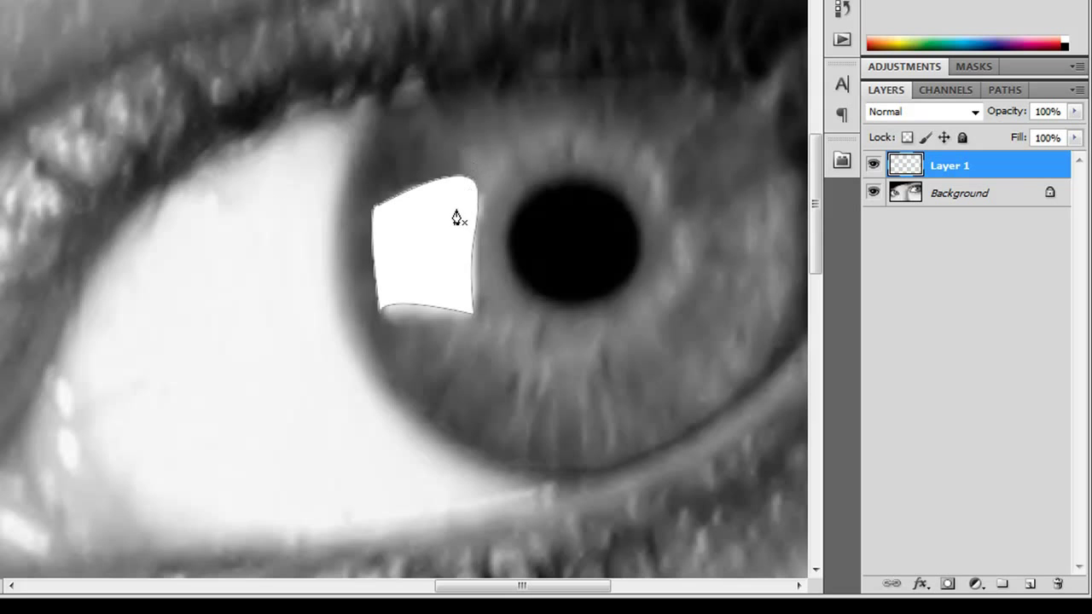
right_click(413, 246)
click(511, 312)
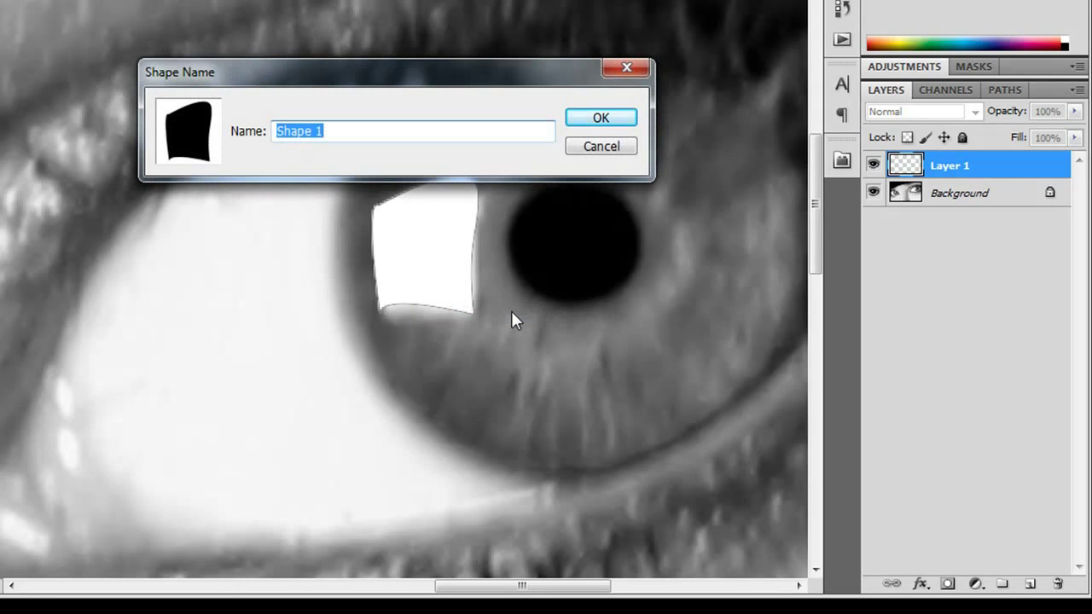
text(Catch Light)
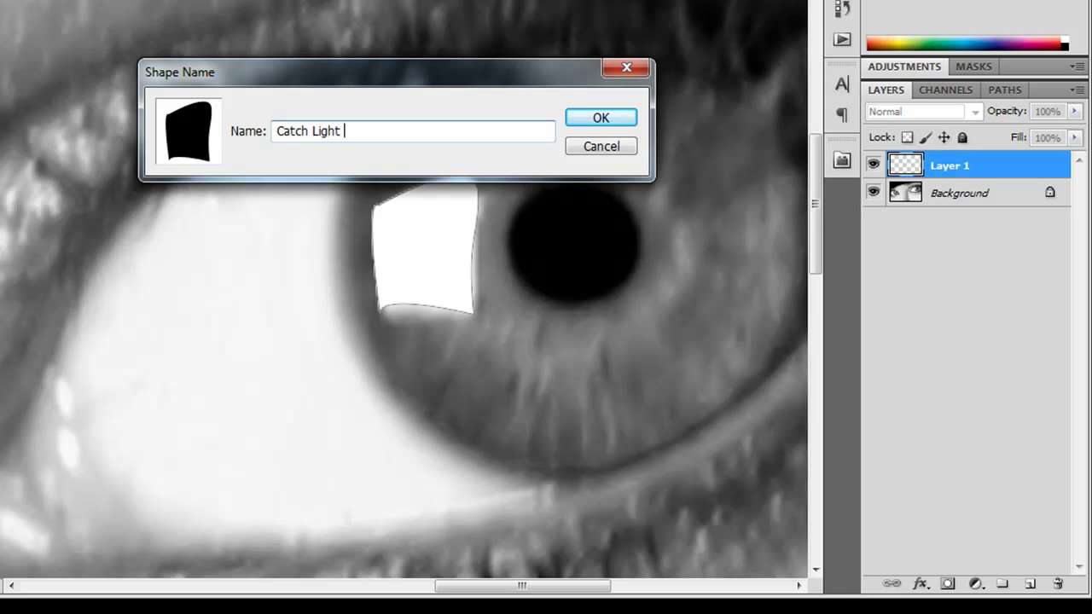
text( Demo)
key(Return)
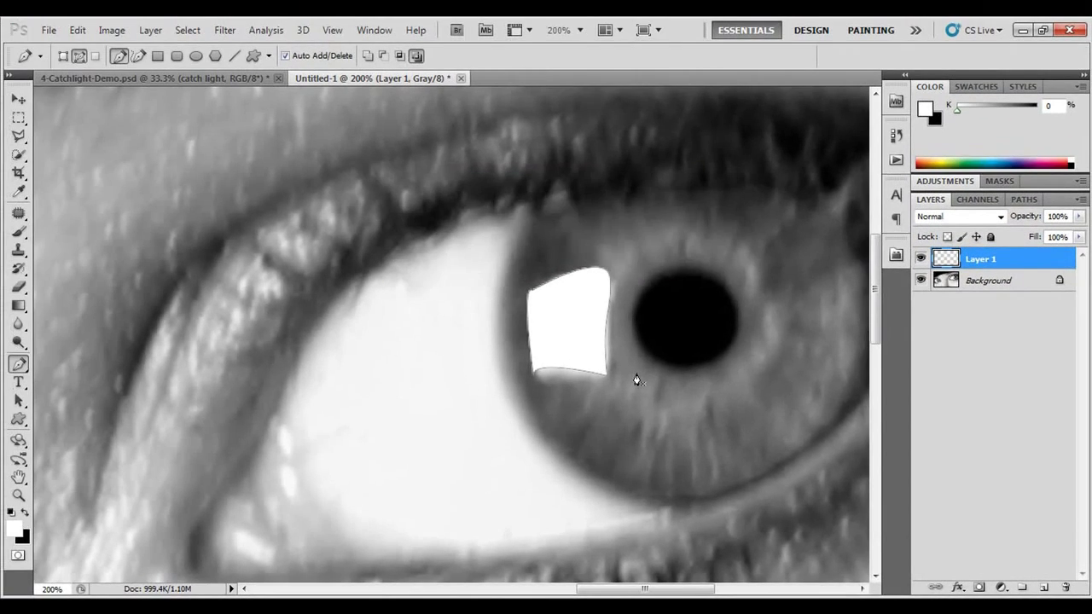
Step: Return to 4-Catchlight-Demo.psd and delete the empty catch light layer
click(166, 77)
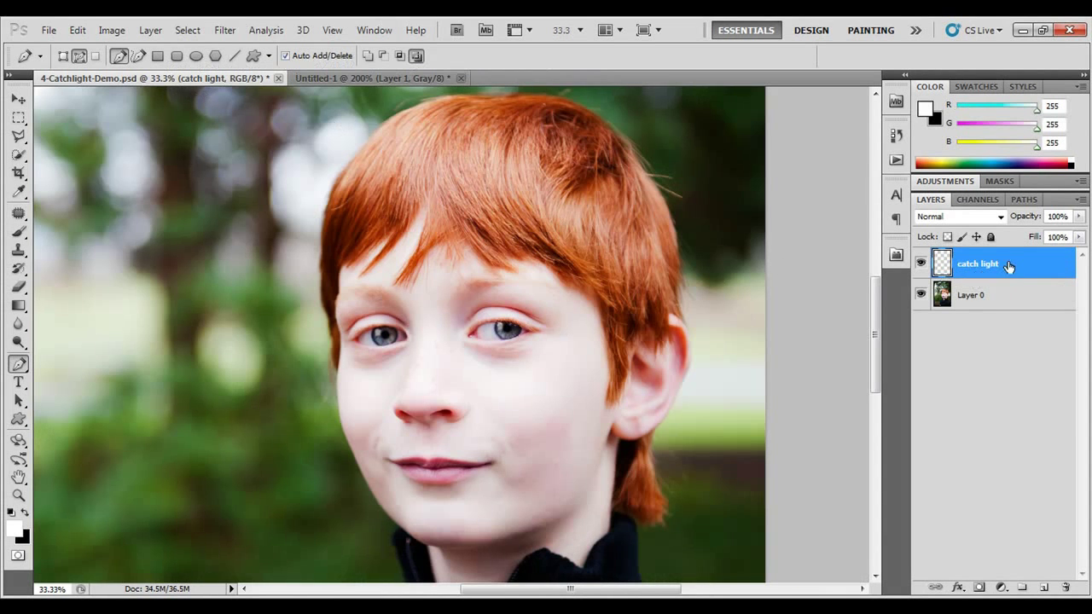
drag(1007, 264, 997, 438)
drag(997, 594, 1065, 589)
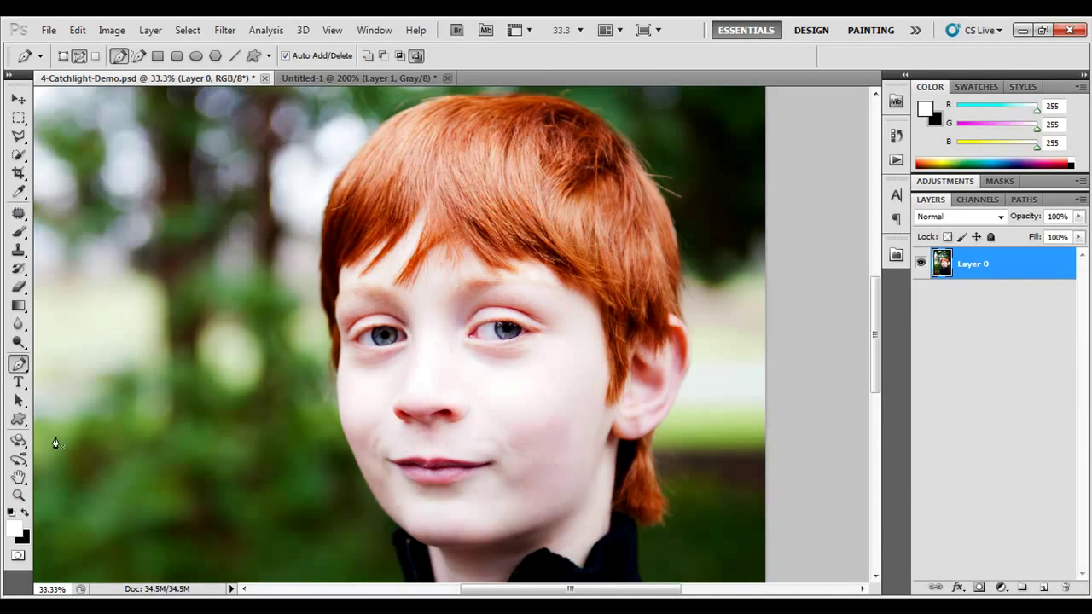
Step: Zoom in to 200% on the boy's right eye
click(19, 495)
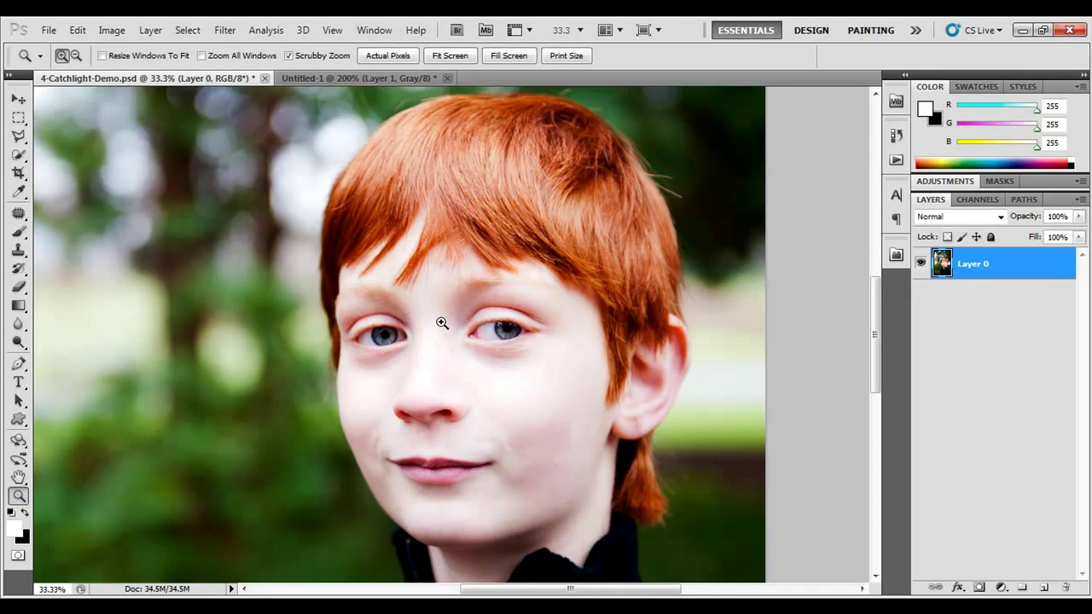
click(458, 341)
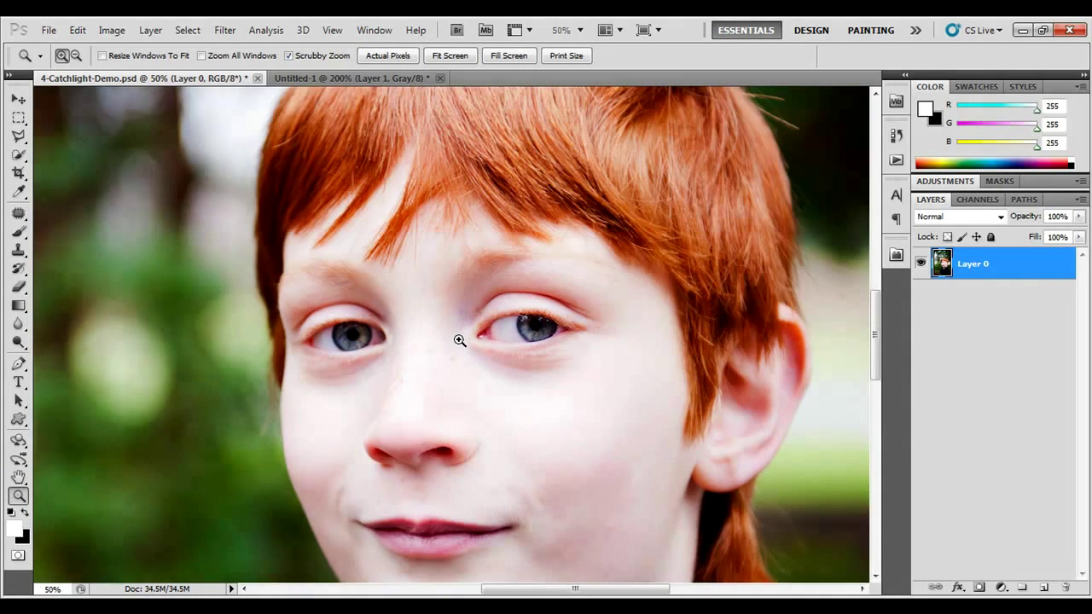
click(459, 341)
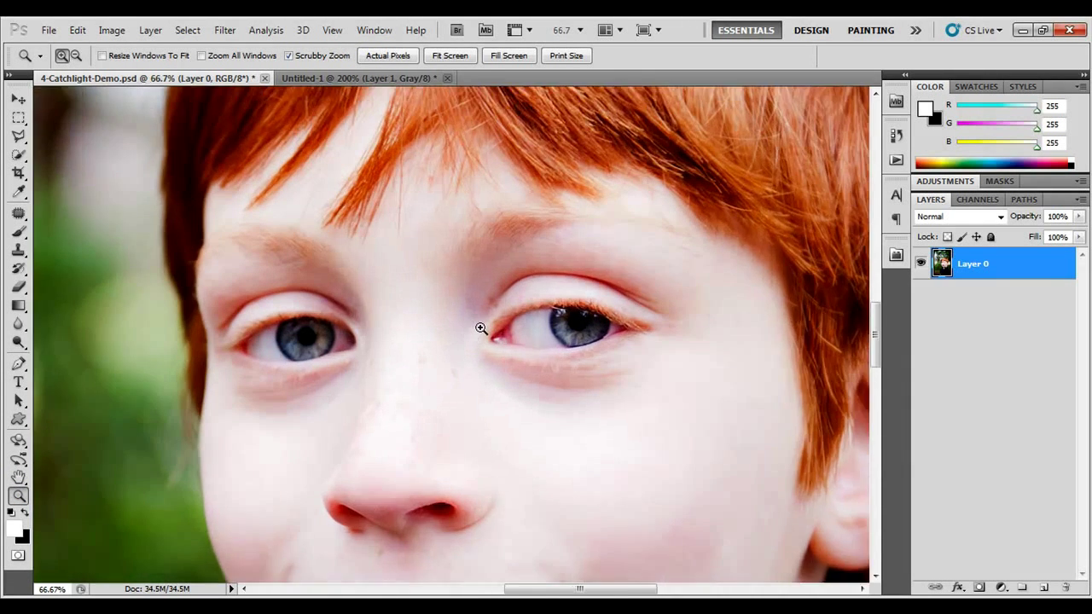
click(483, 324)
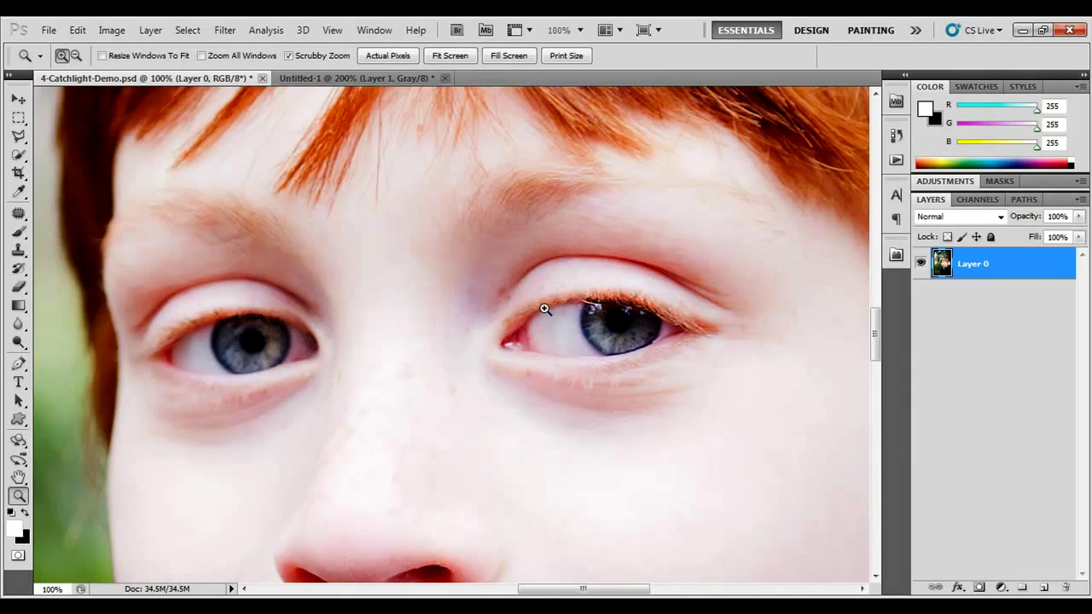
click(533, 305)
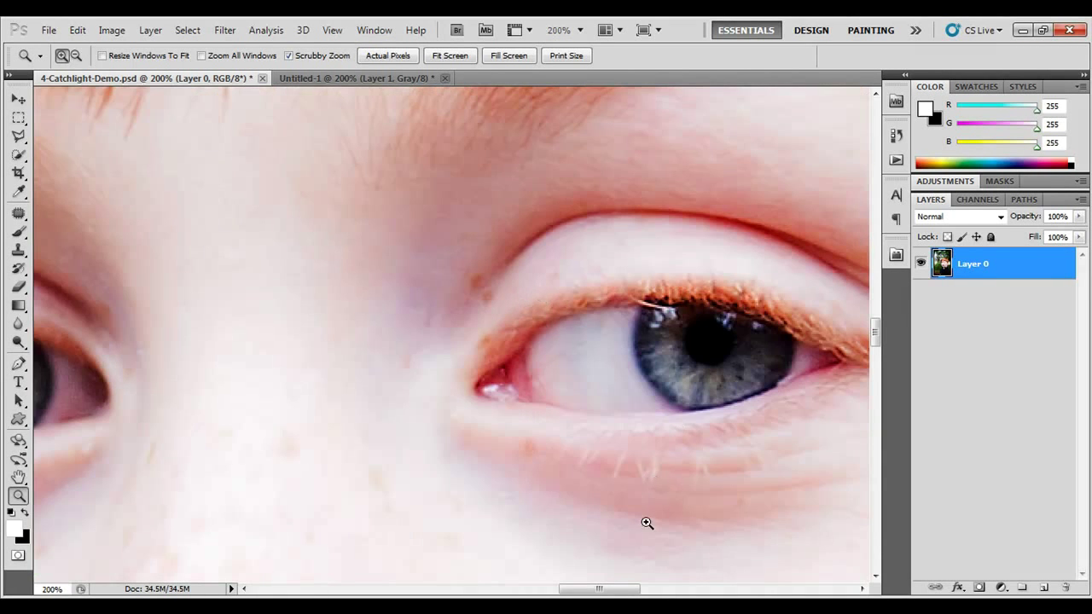
drag(613, 589, 621, 594)
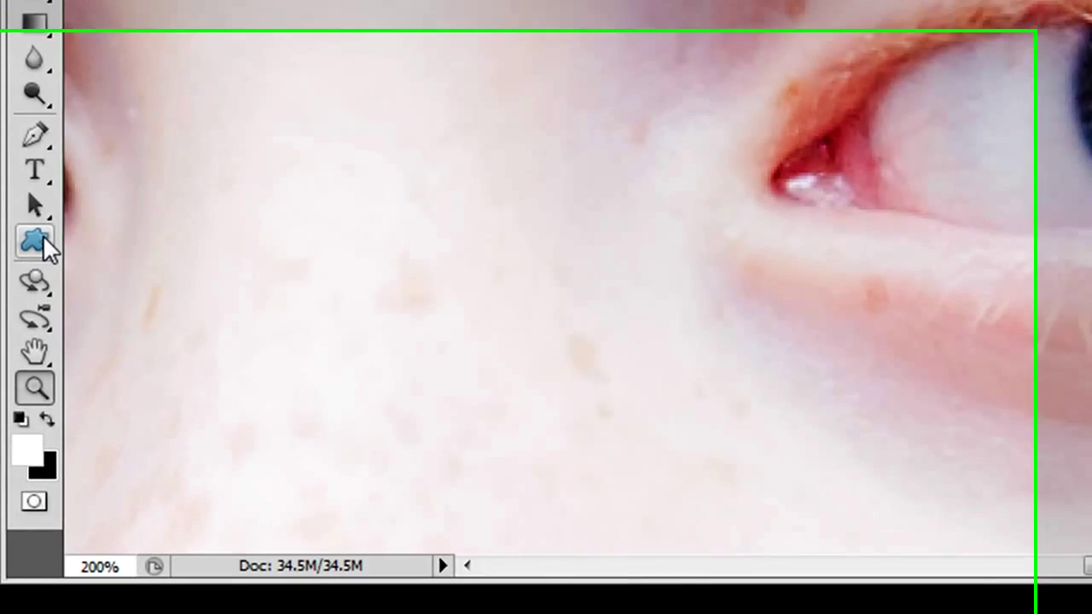
Step: Choose the Custom Shape tool with Catch Light Demo picked in the Shape picker
click(22, 419)
click(46, 213)
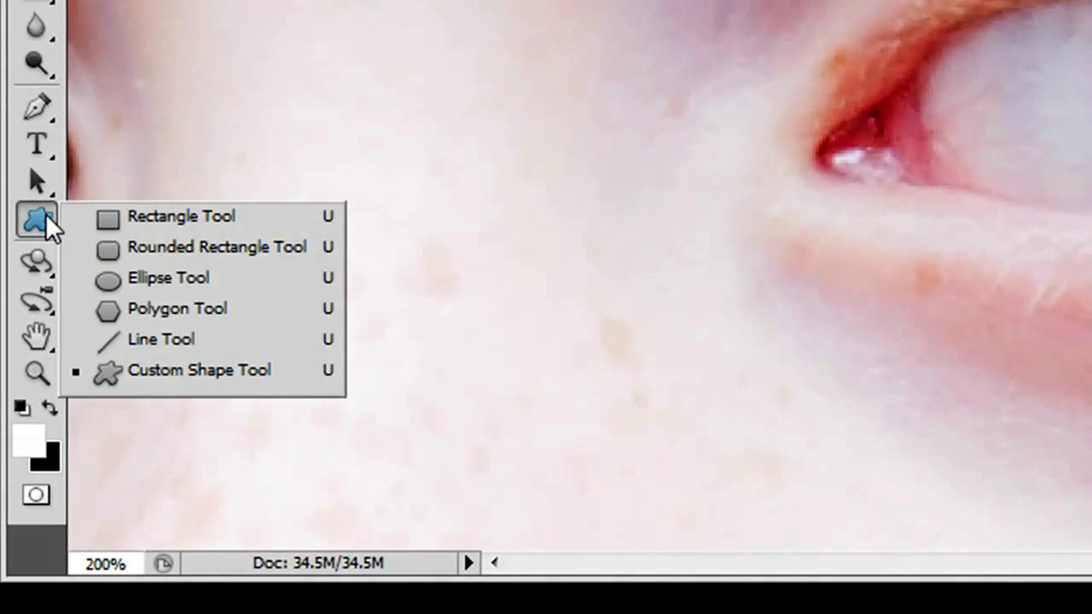
click(229, 372)
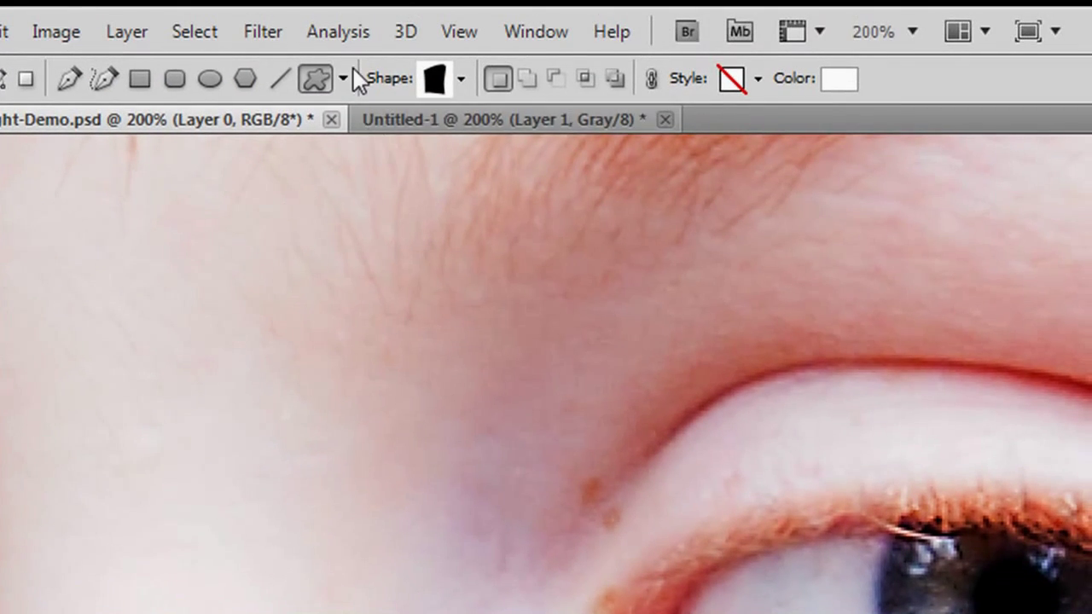
click(461, 79)
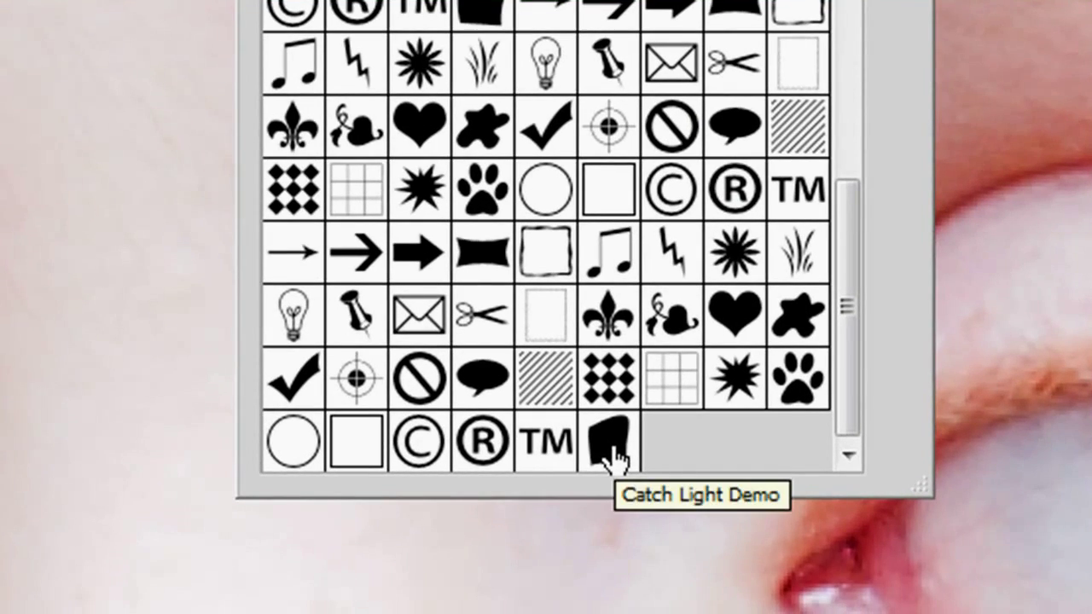
click(611, 453)
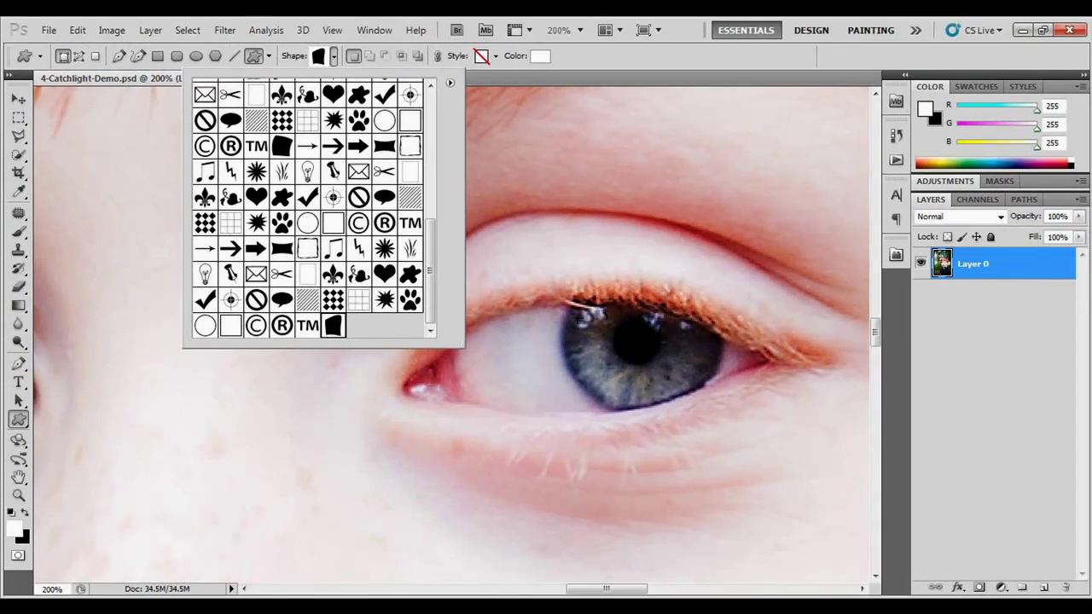
Step: Drag out a small white Catch Light Demo shape on the iris just left of the pupil
click(582, 334)
mouse_move(603, 351)
mouse_down()
mouse_move(662, 376)
mouse_move(704, 500)
mouse_move(747, 536)
mouse_move(773, 536)
mouse_move(744, 537)
mouse_move(734, 499)
mouse_move(754, 489)
mouse_move(638, 399)
mouse_move(617, 348)
mouse_move(532, 341)
mouse_move(517, 347)
mouse_move(521, 378)
mouse_move(640, 376)
mouse_move(663, 237)
mouse_move(654, 221)
mouse_move(652, 286)
mouse_move(585, 385)
mouse_move(632, 359)
mouse_move(611, 360)
mouse_up()
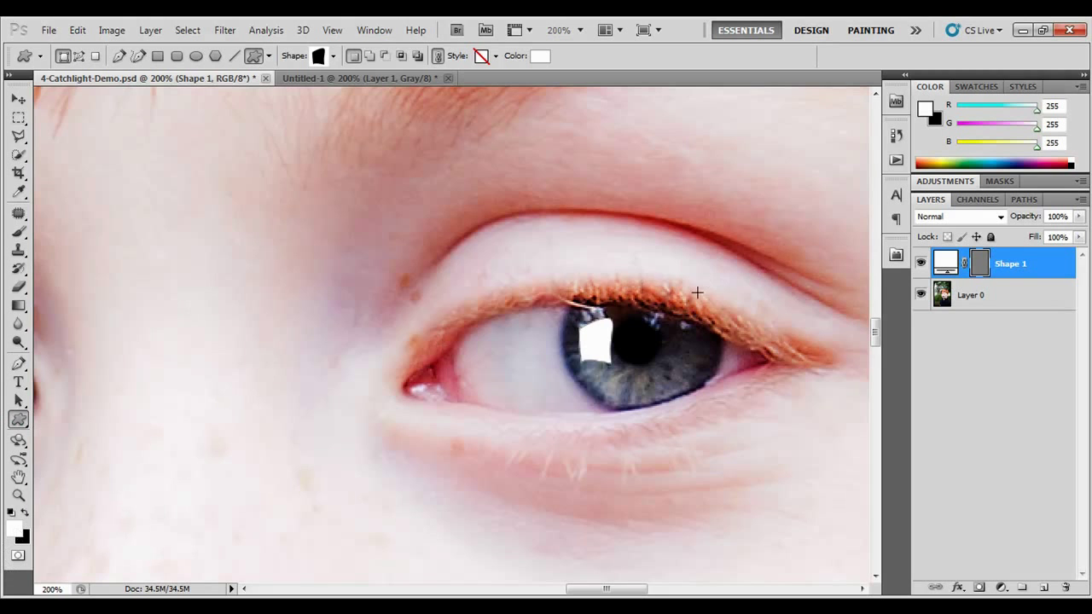
Step: Move the Shape 1 catchlight up onto the upper iris and nudge it down slightly
click(18, 98)
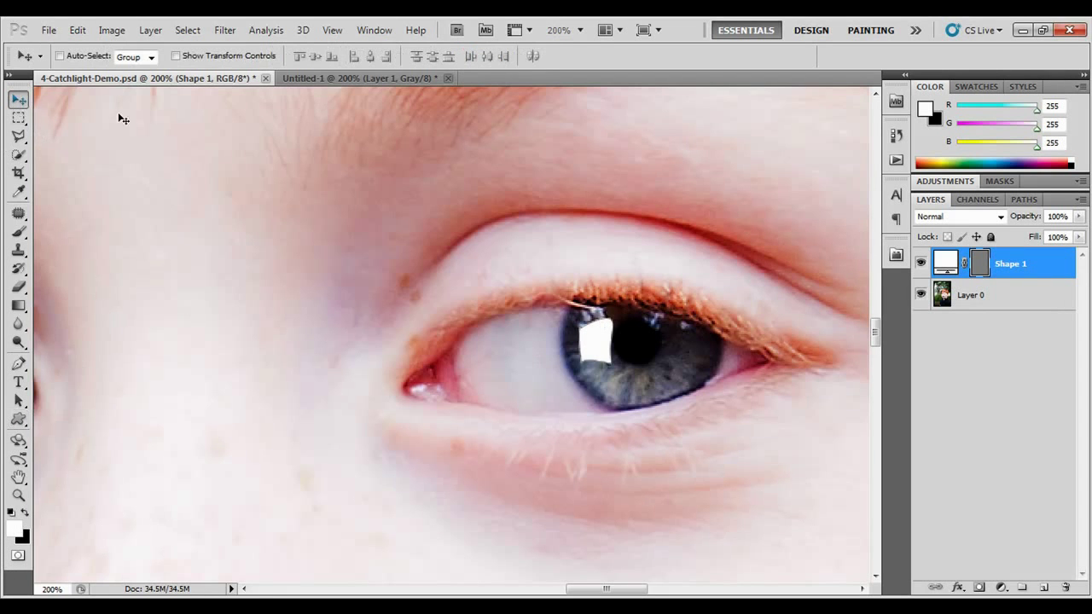
mouse_move(604, 353)
mouse_down()
mouse_move(591, 352)
mouse_move(605, 341)
mouse_up()
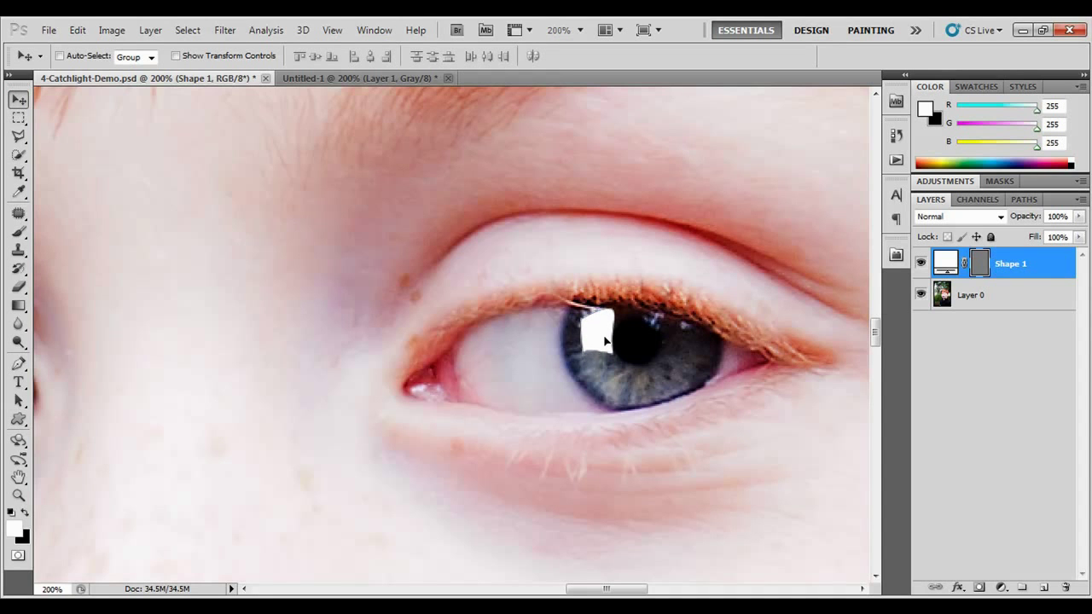
key(Down)
key(Down)
key(Down)
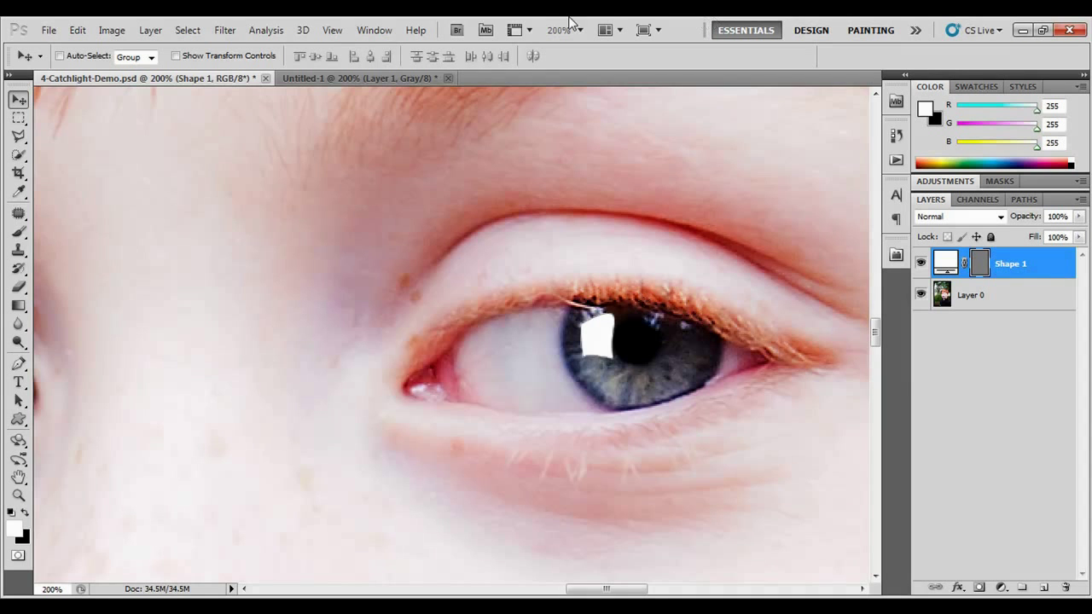
drag(631, 590, 539, 591)
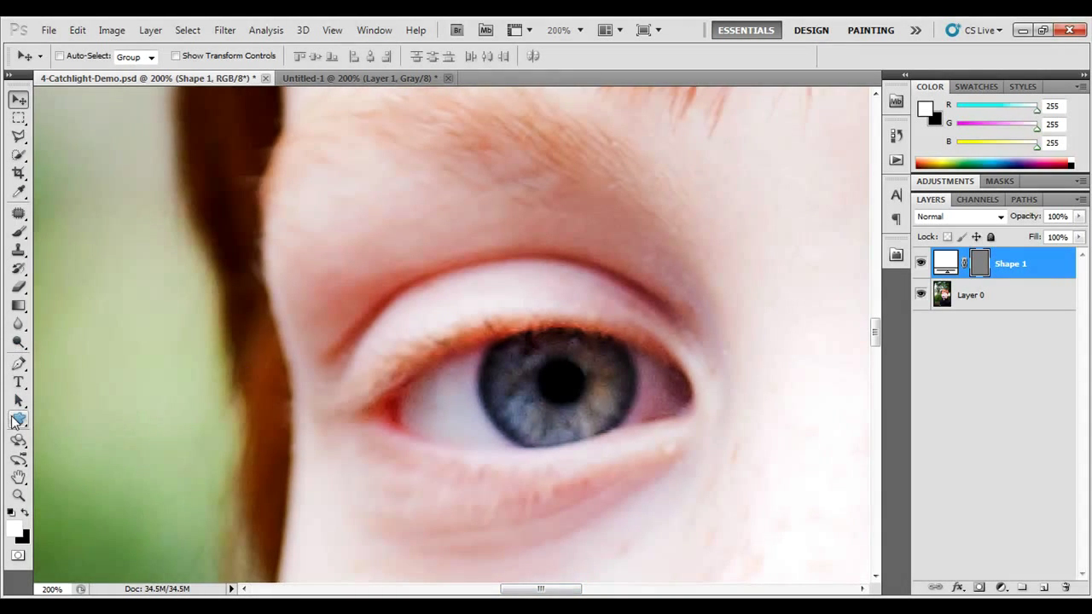
click(18, 417)
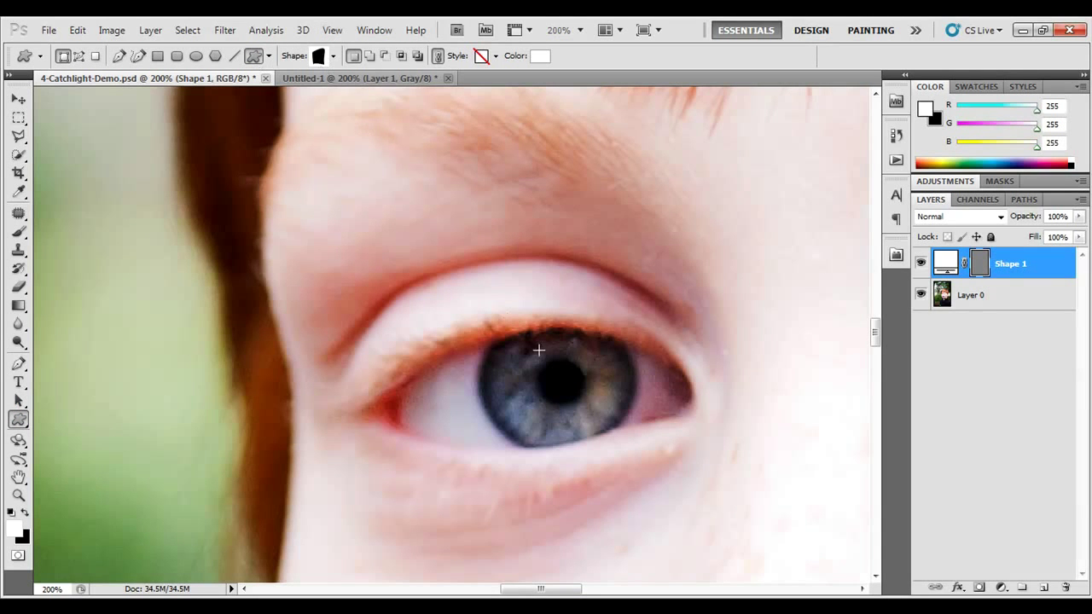
Step: Drag a second white Catch Light Demo shape over the left eye's iris, creating Shape 2
drag(538, 359, 510, 399)
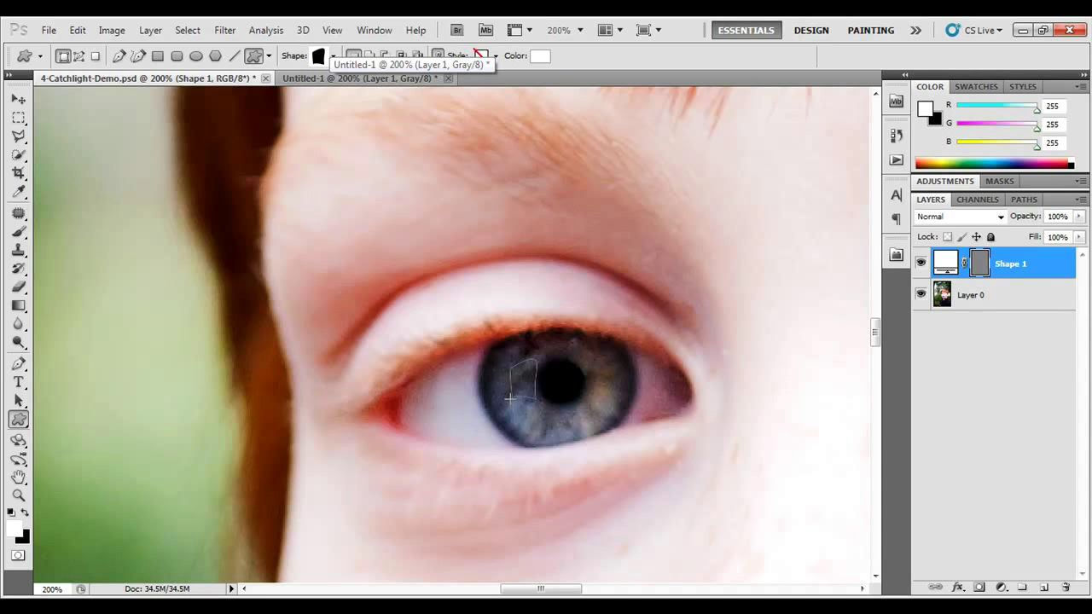
drag(509, 399, 508, 399)
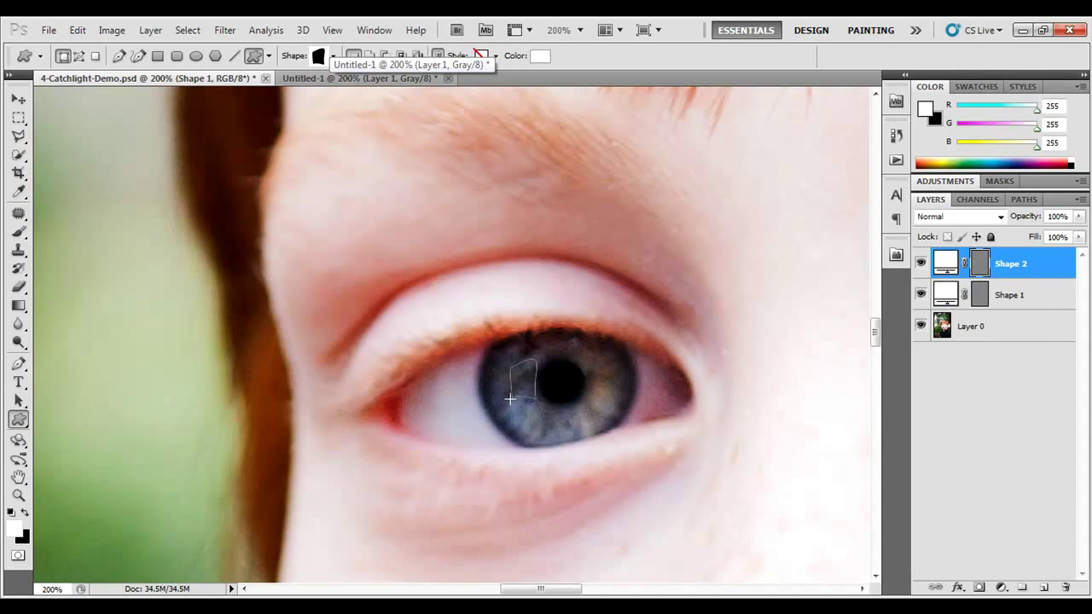
click(26, 101)
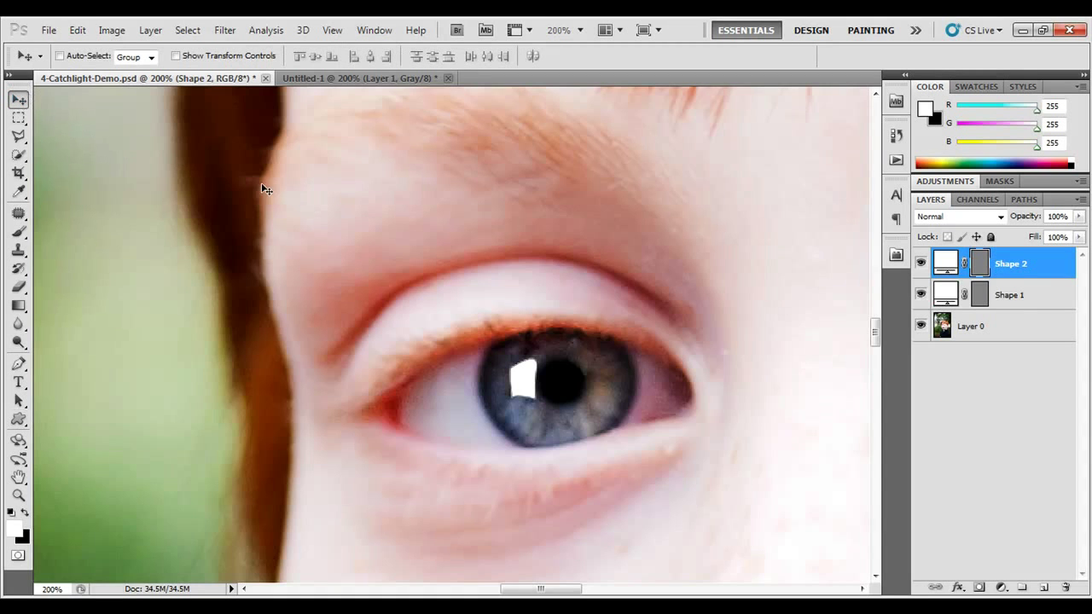
Step: Zoom out to 50% to show the whole face, and select the Shape 1 layer
scroll(792, 325, down, 2)
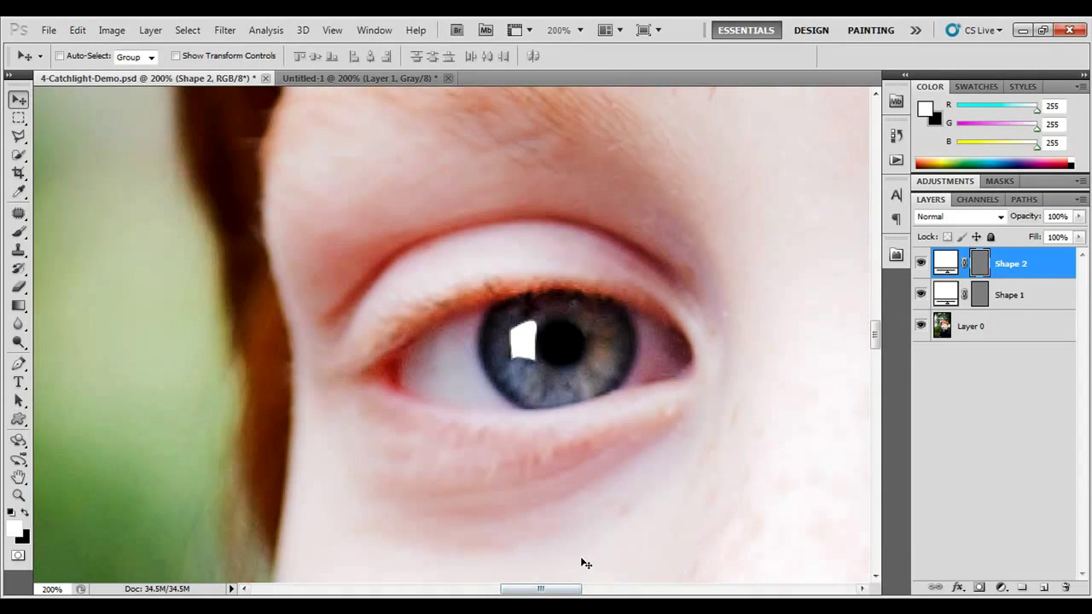
key(ctrl+minus)
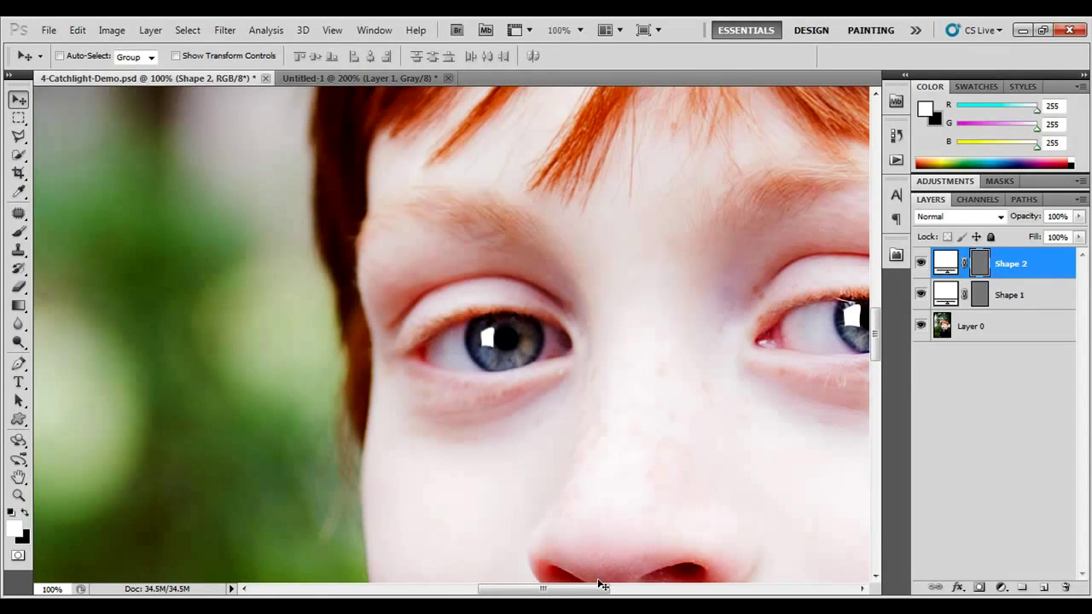
drag(559, 590, 595, 590)
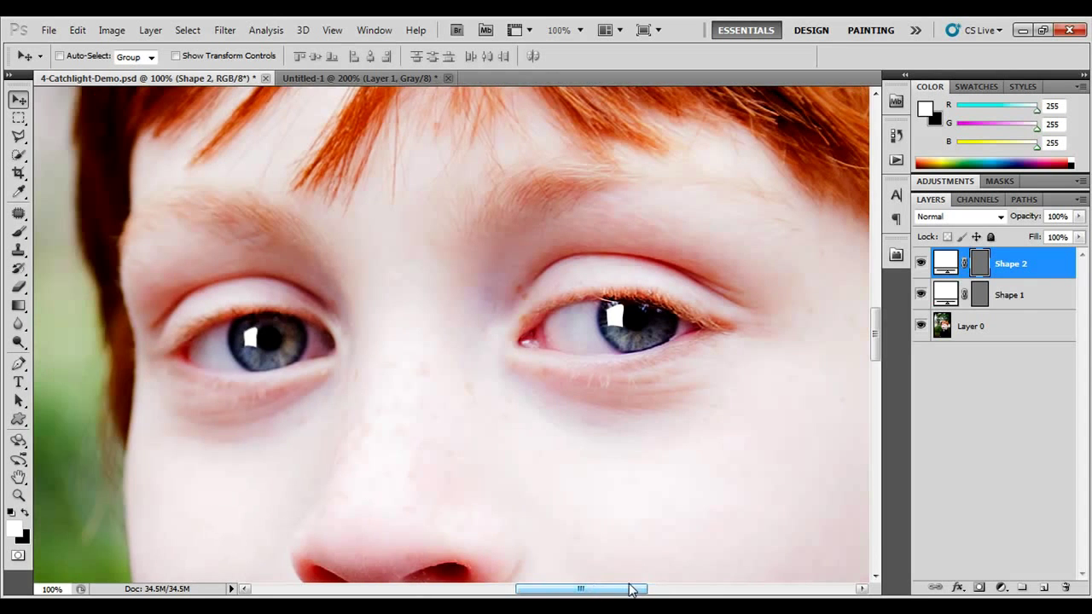
key(ctrl+minus)
key(ctrl+minus)
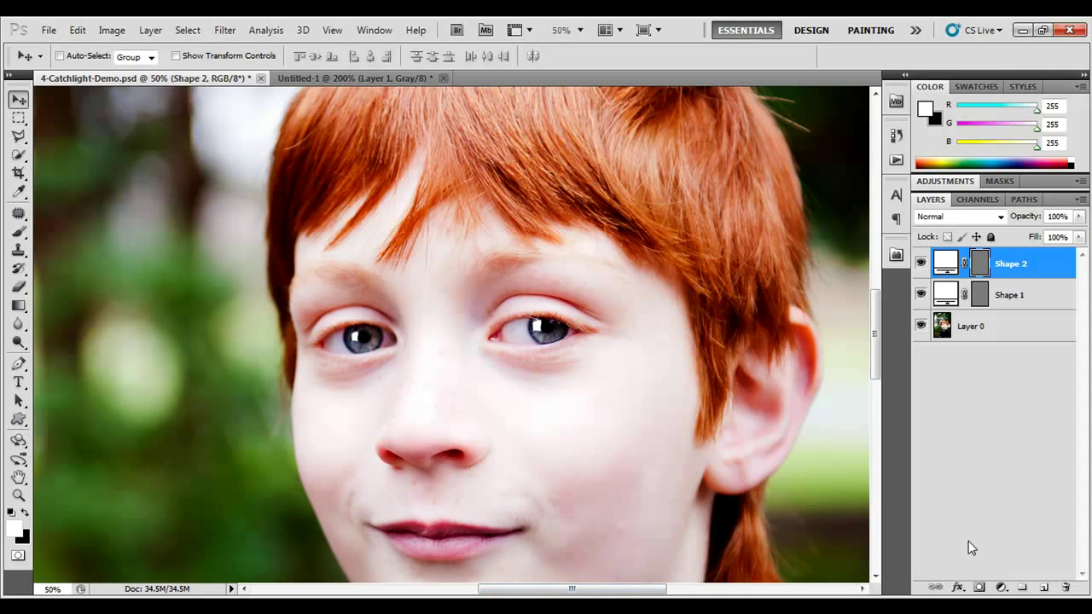
click(1010, 296)
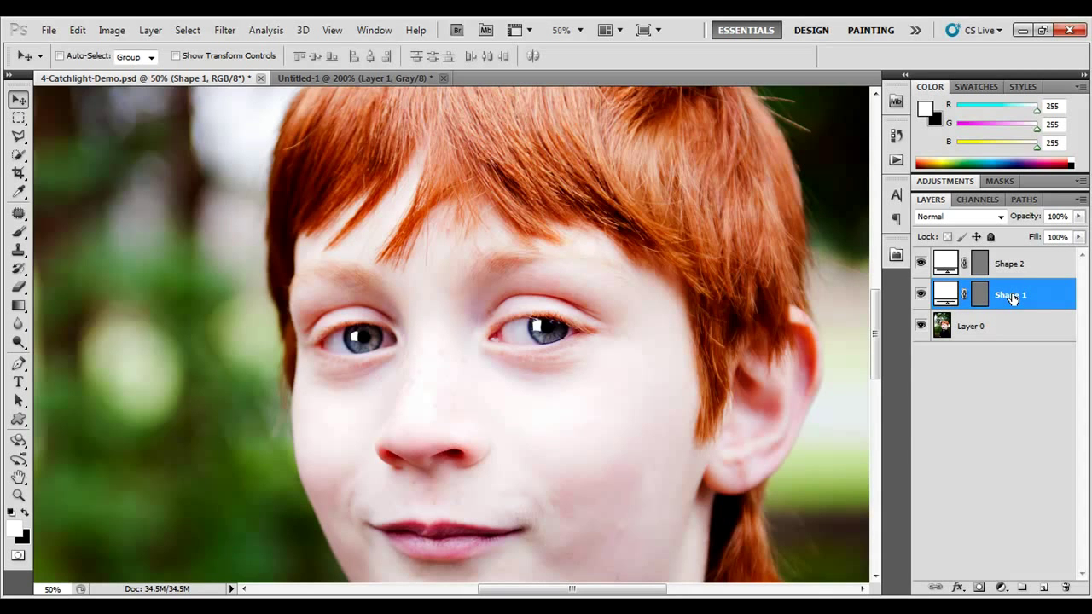
Step: Rasterize the Shape 1 catchlight layer and apply a Gaussian Blur with a 1-pixel radius
right_click(1013, 296)
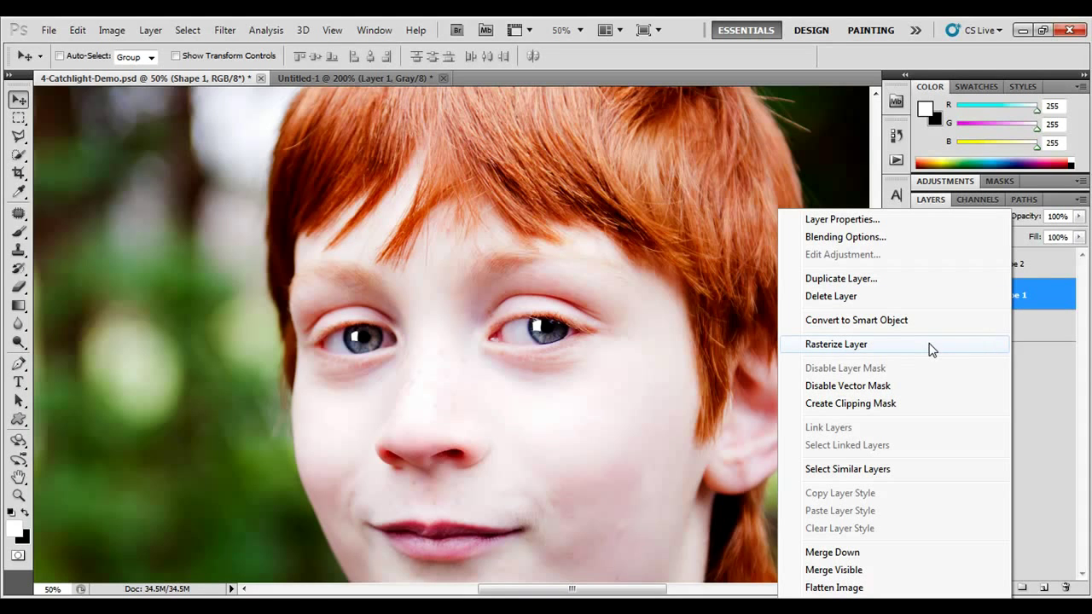
click(1056, 371)
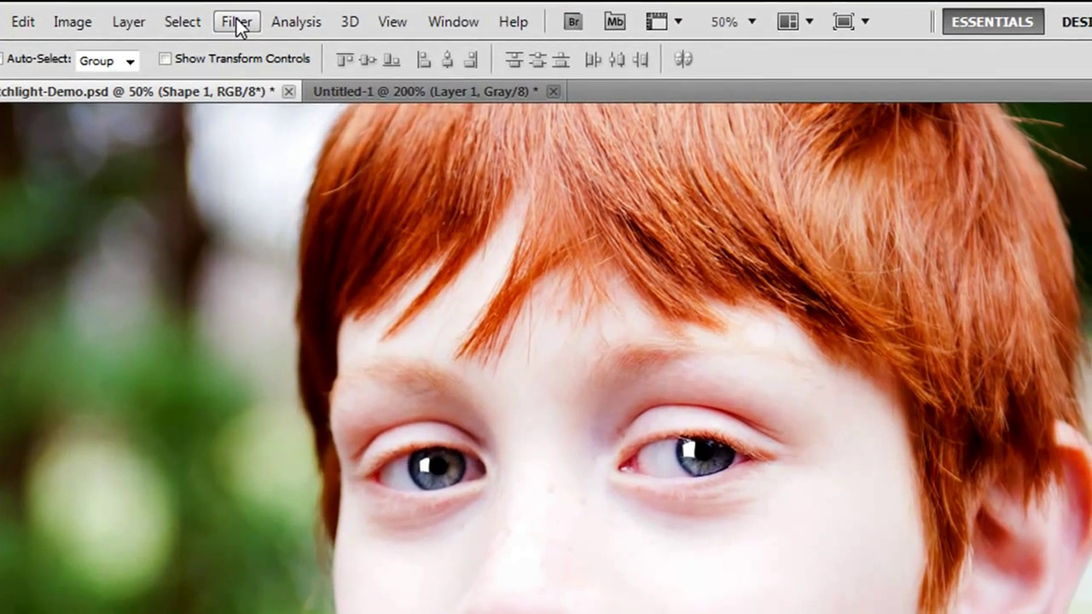
click(226, 32)
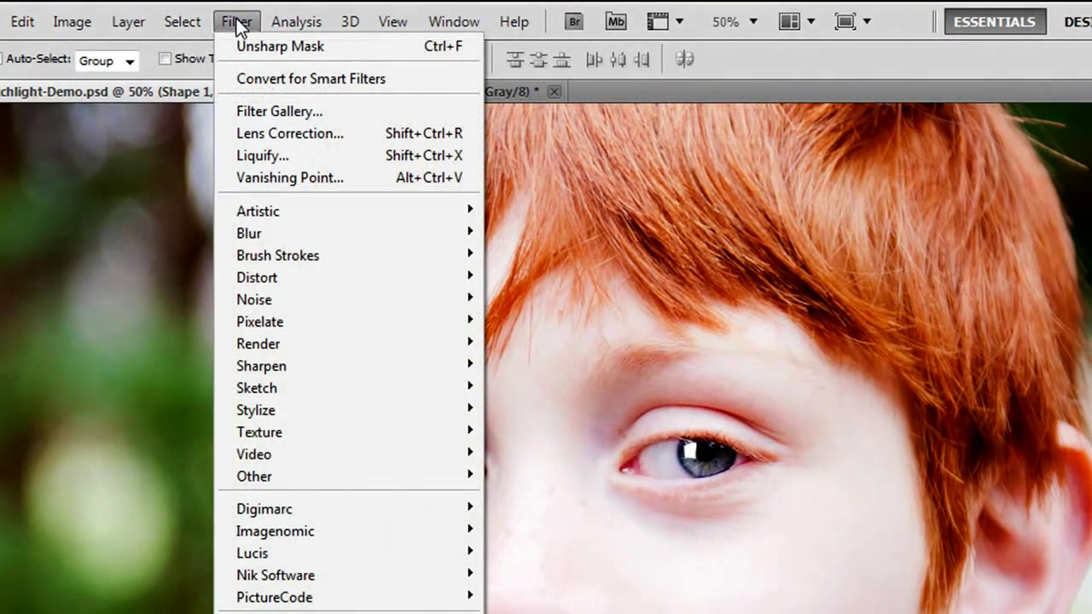
mouse_move(343, 231)
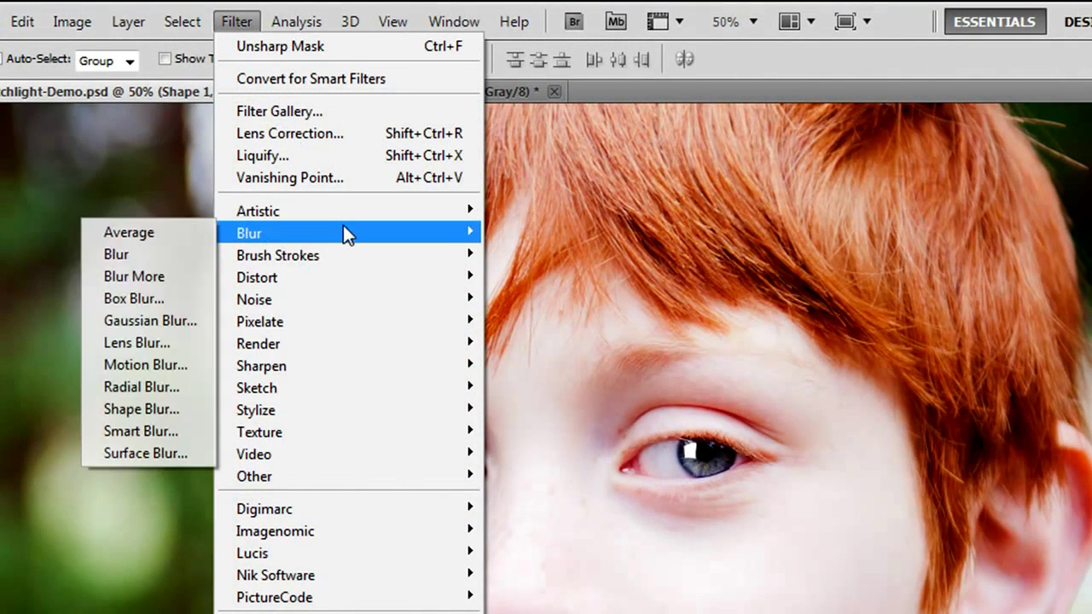
click(161, 322)
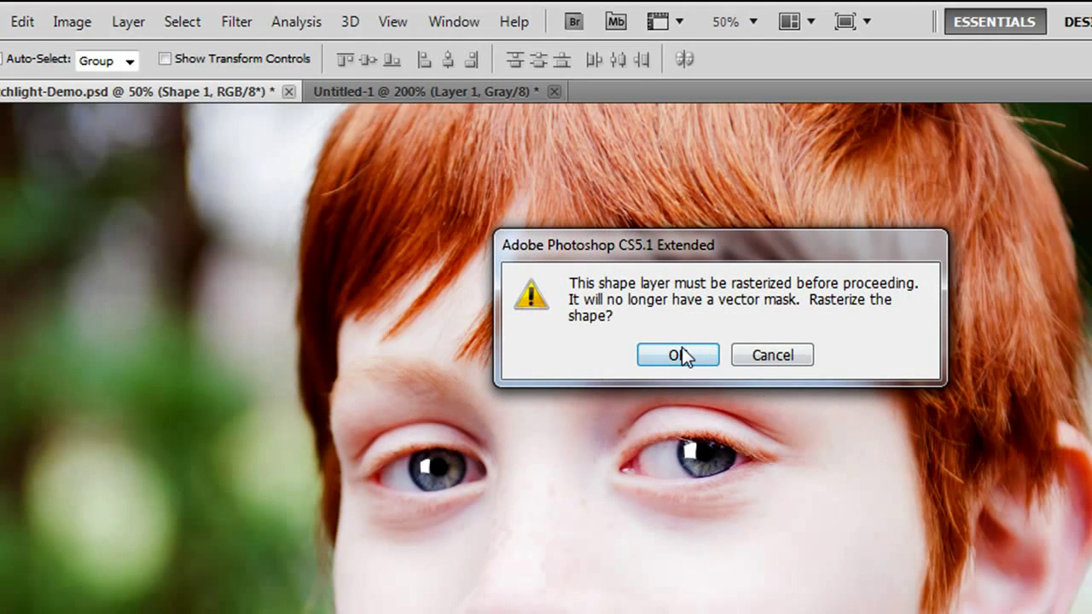
click(680, 353)
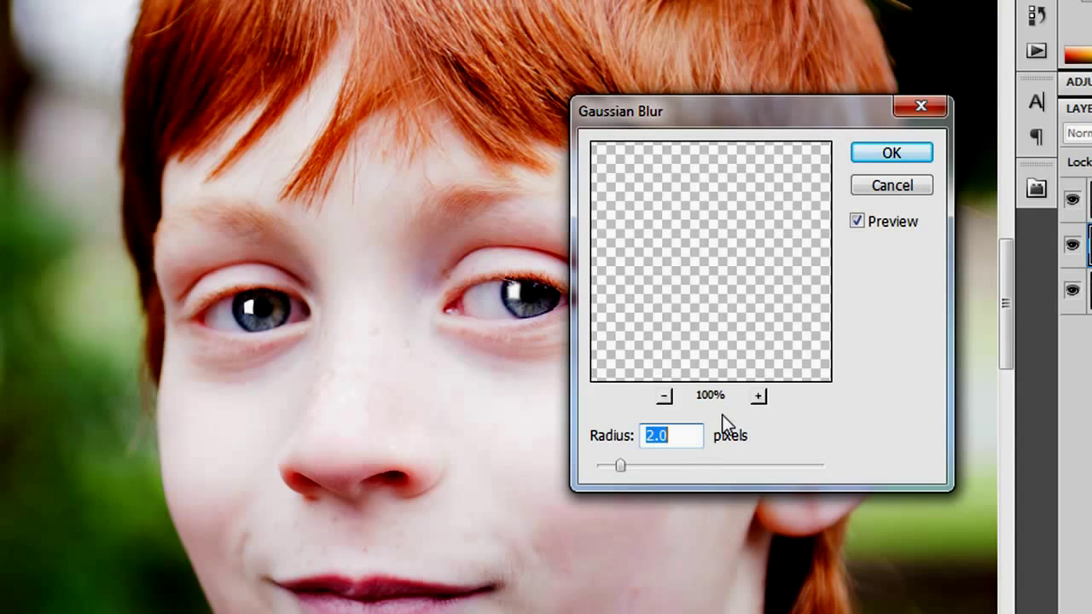
text(1)
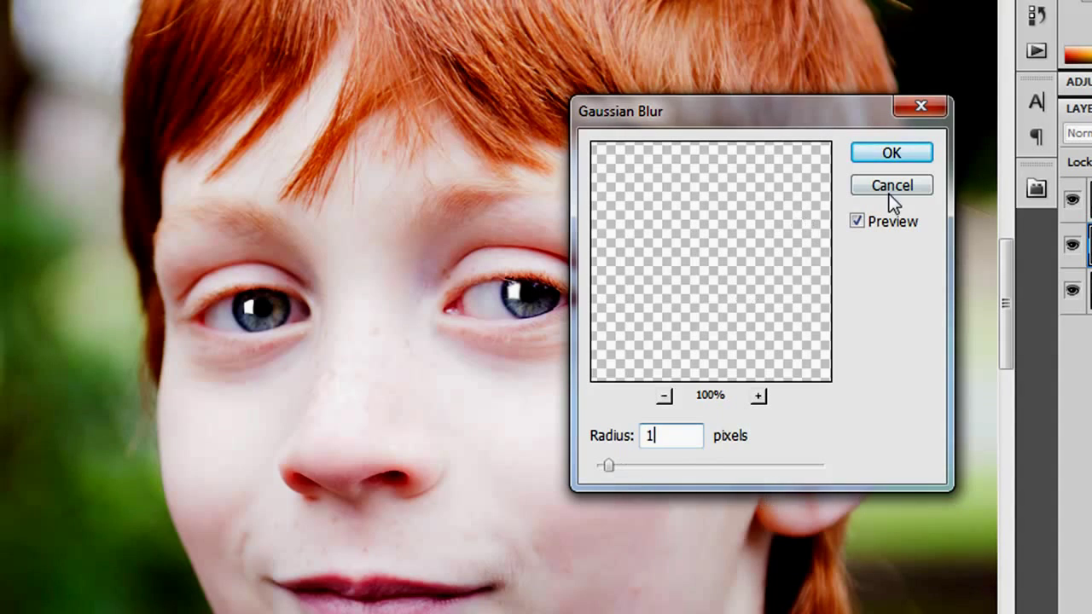
click(892, 152)
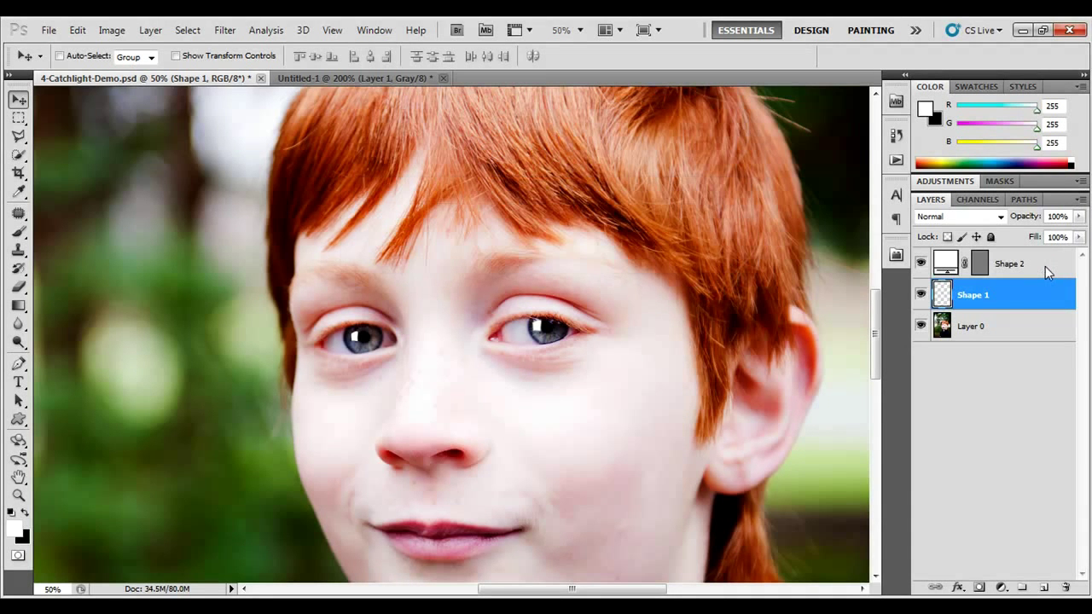
Step: Select Shape 2 and reapply the last Gaussian Blur to rasterize and soften it
click(1027, 265)
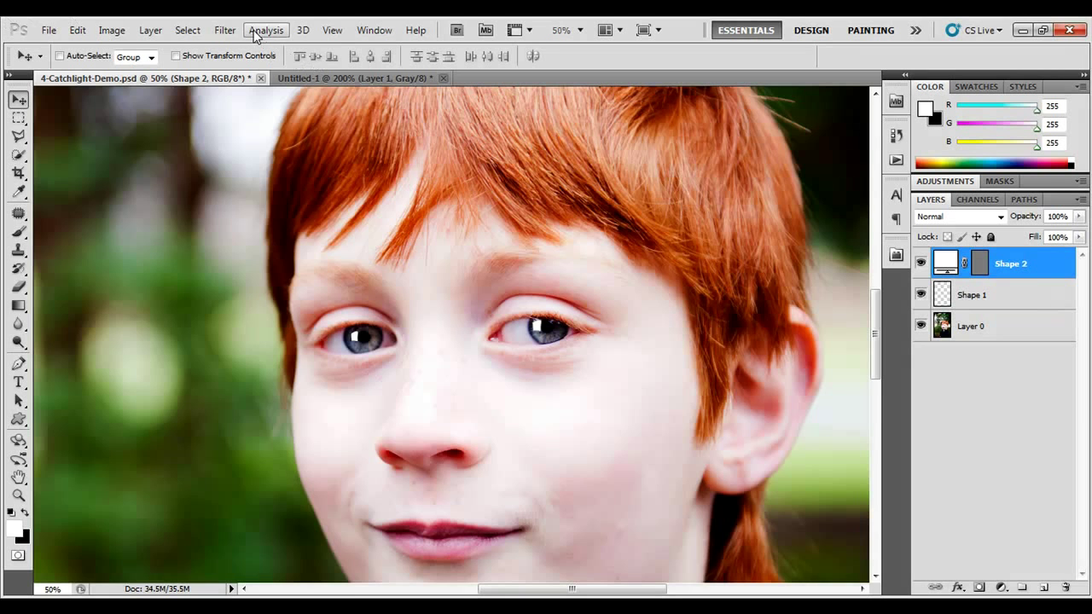
click(225, 30)
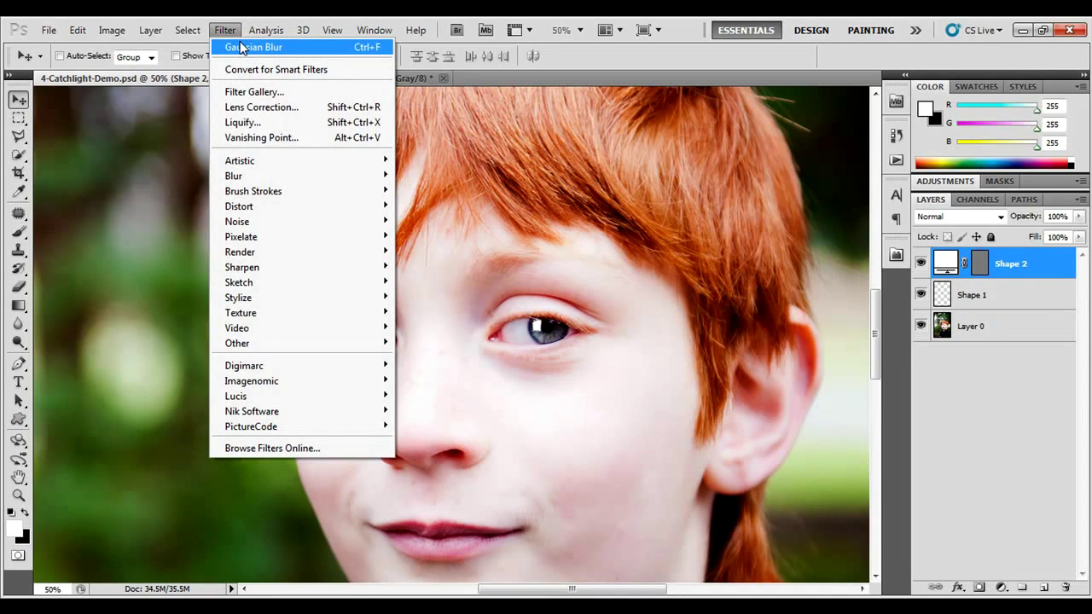
click(242, 47)
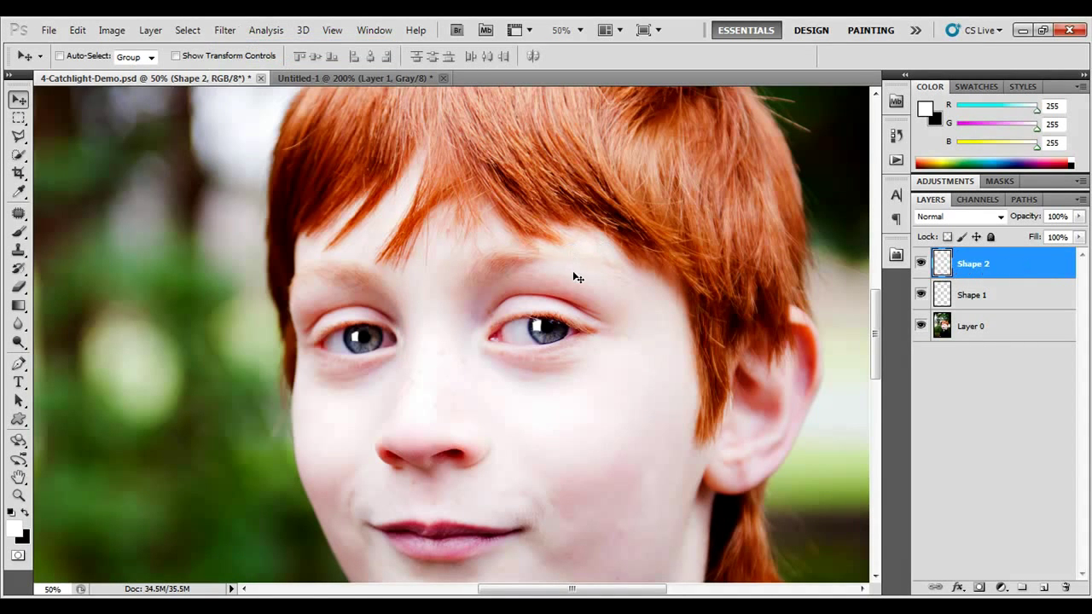
click(17, 496)
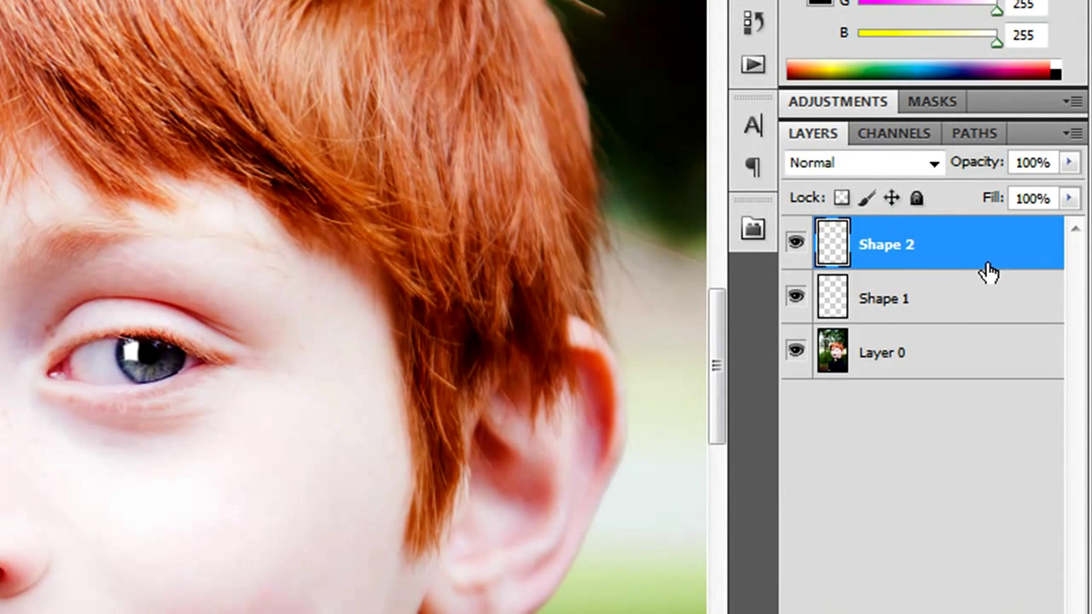
Step: Merge Shape 2 down into Shape 1 using the Layers panel menu
click(1071, 134)
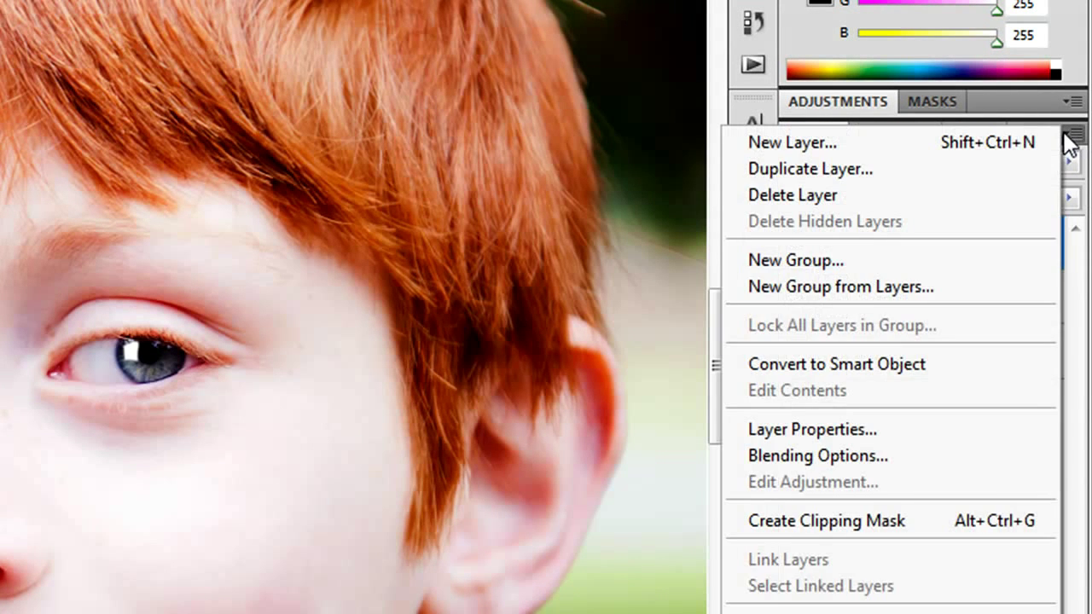
click(1072, 136)
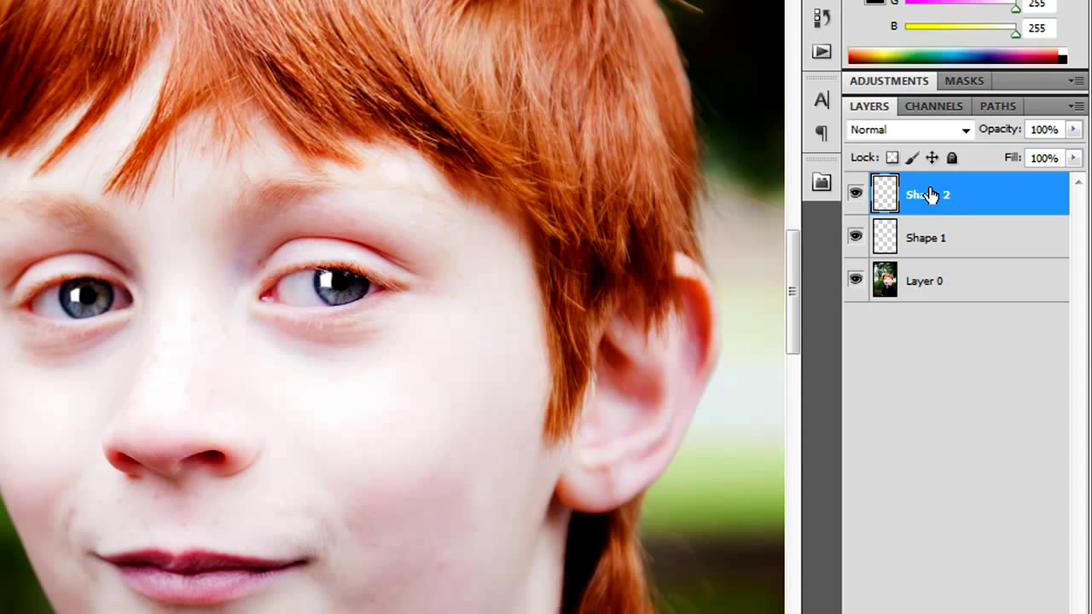
click(1077, 106)
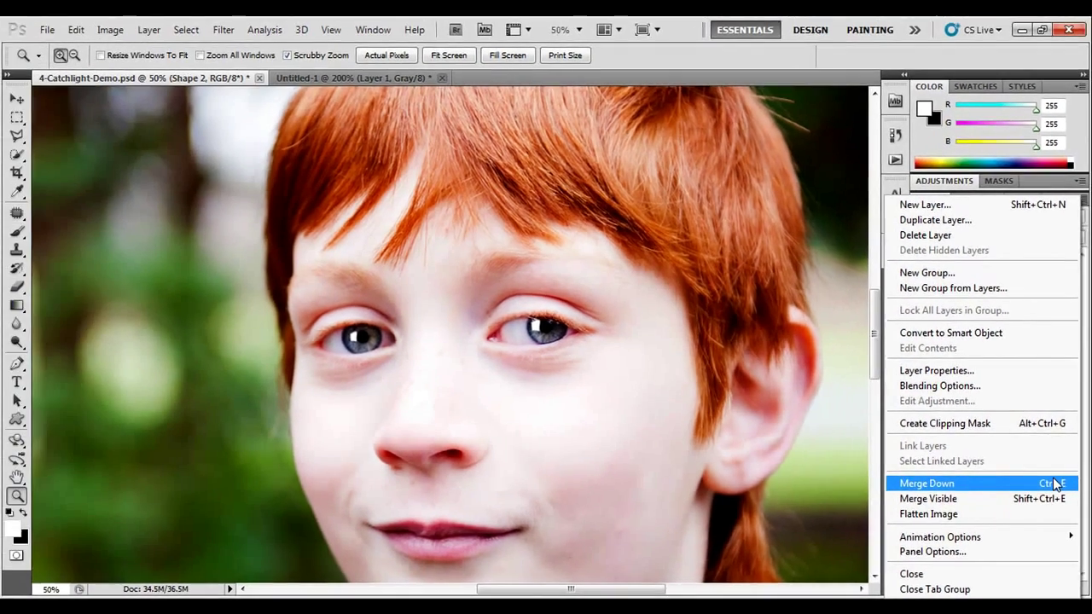
click(1055, 484)
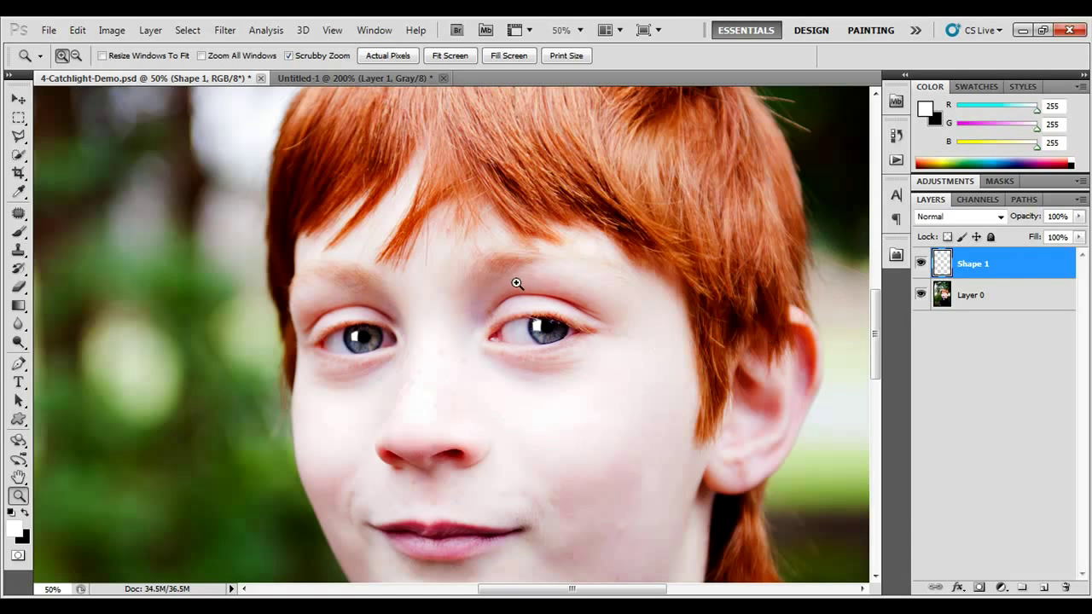
Step: Zoom out to the full portrait and lower Shape 1's opacity to 41%
right_click(401, 349)
click(452, 437)
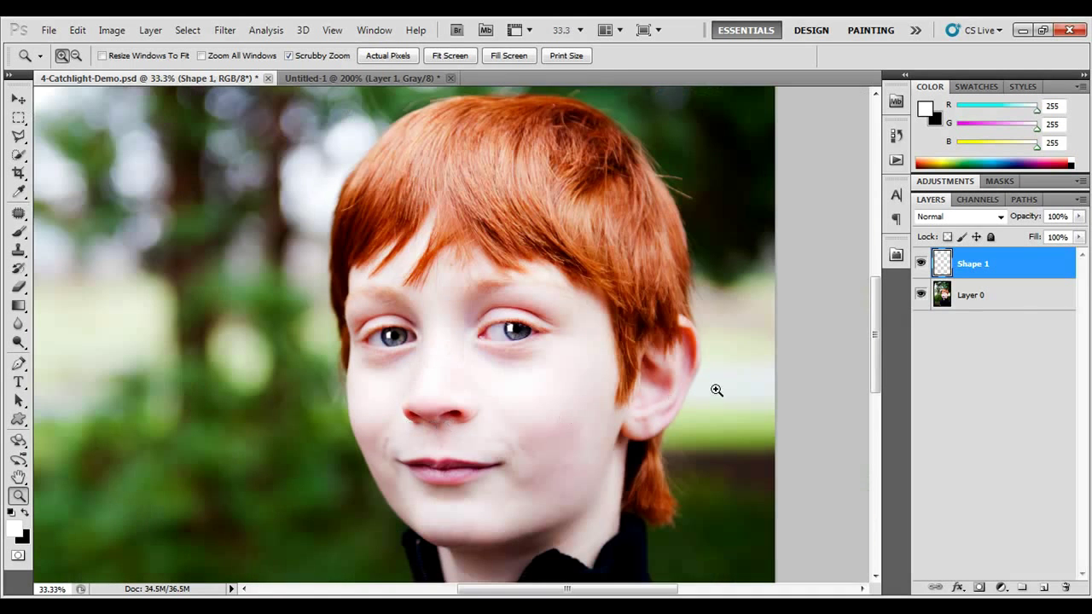
click(1079, 217)
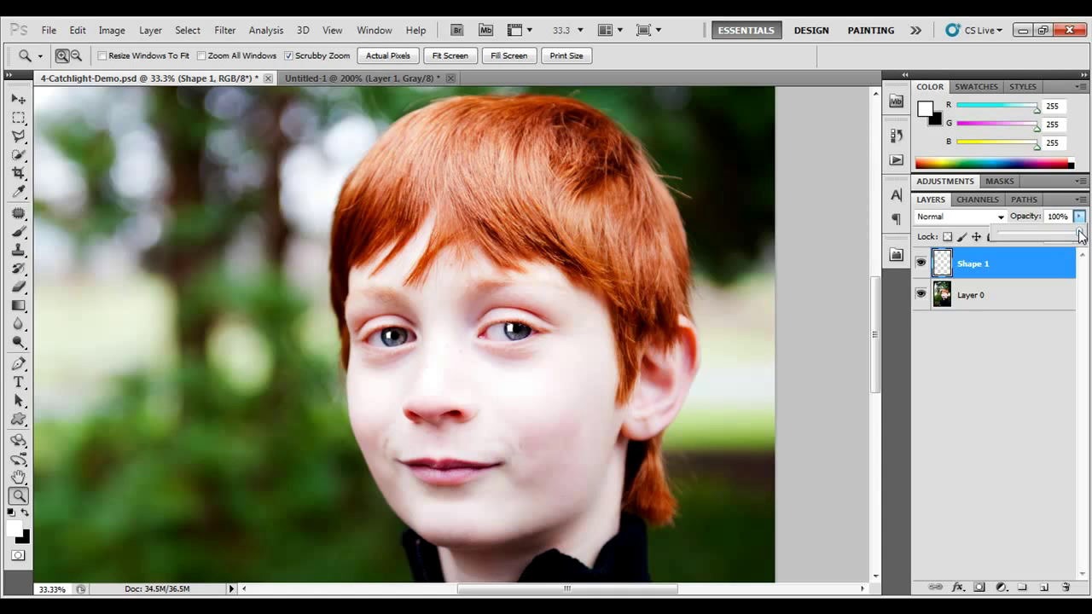
drag(1079, 232, 1031, 233)
Step: Toggle the catchlight layer's visibility off and on twice to compare the portrait
click(1017, 382)
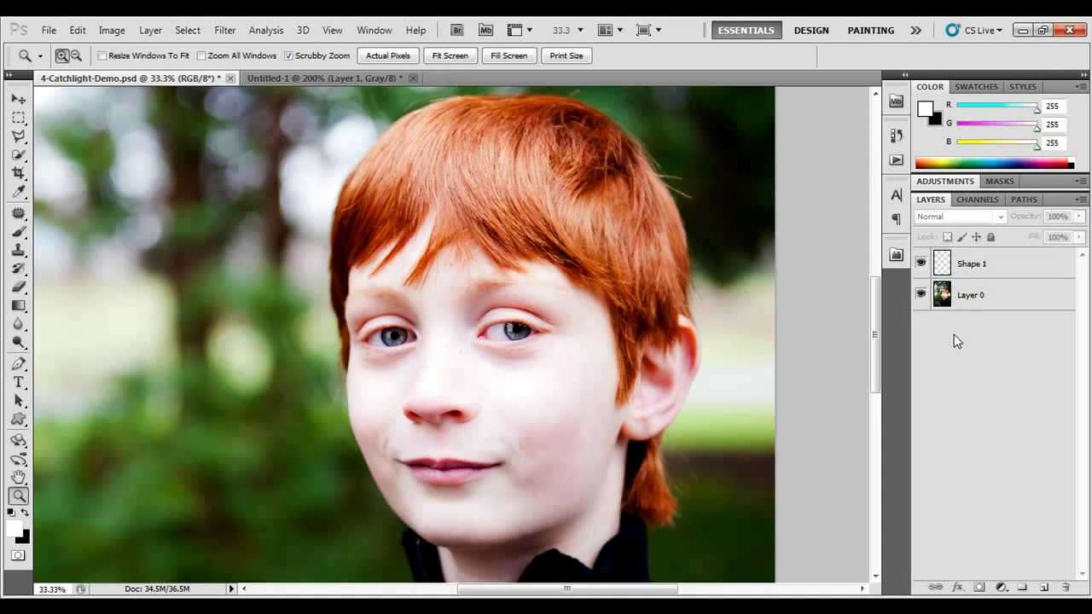
click(921, 264)
click(921, 264)
click(922, 265)
click(921, 266)
Step: Set the merged Shape 1 layer's opacity to 40%
click(989, 264)
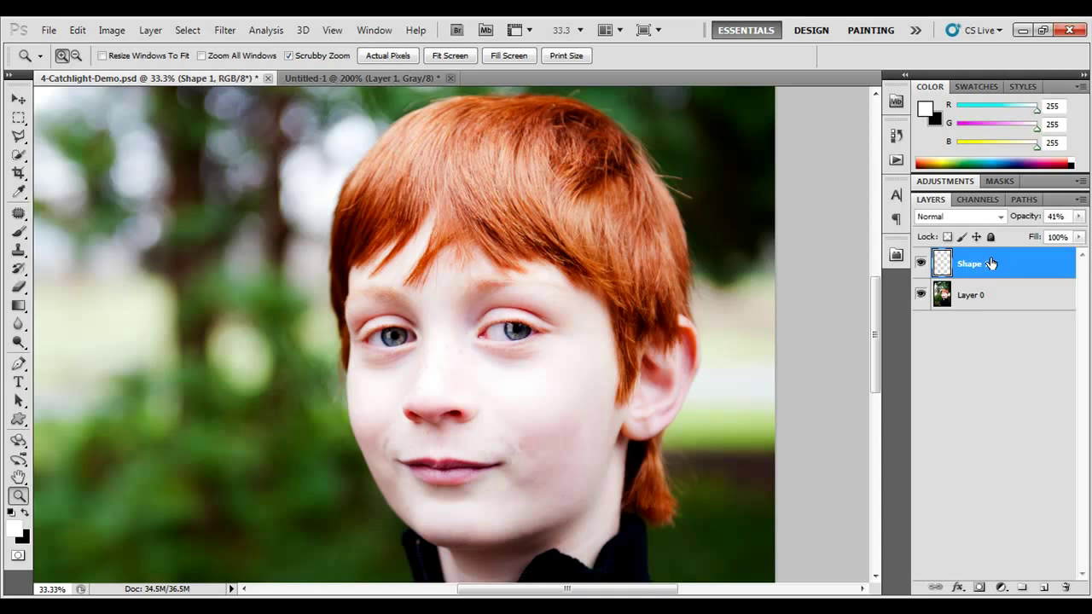
click(1057, 216)
text(40)
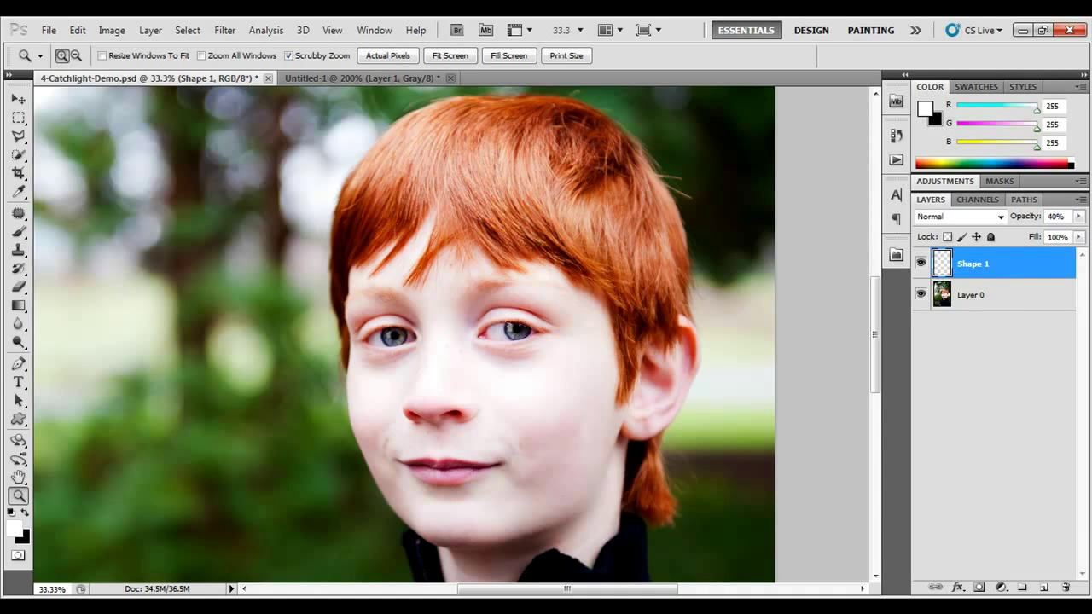
click(979, 347)
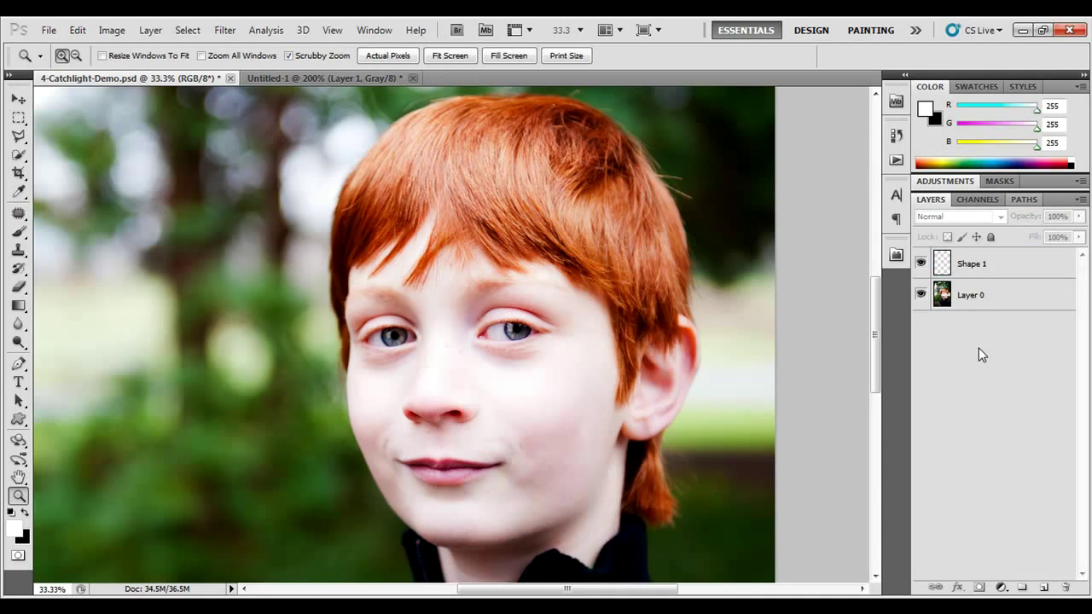